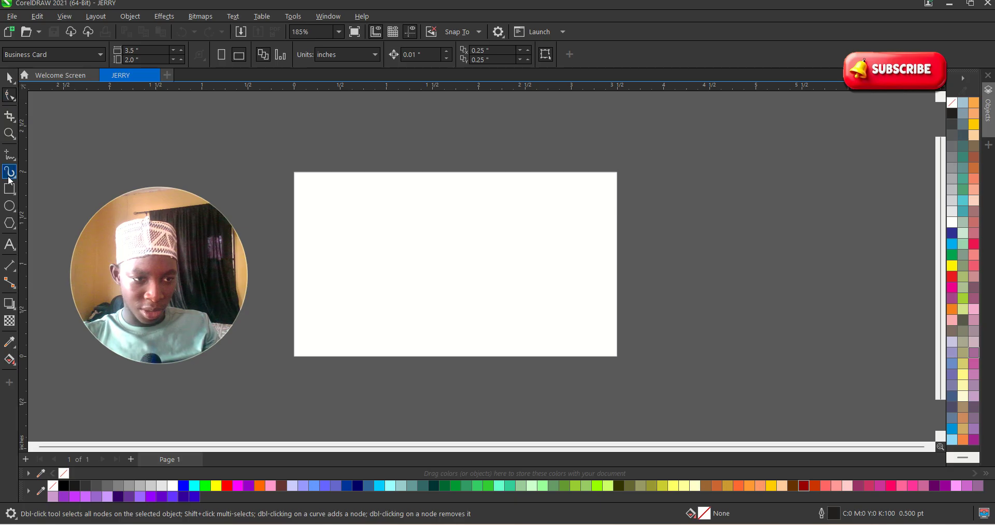
- Draw a rectangle about 1.93 by 1.0 inches near the middle of the page and convert it to curves
click(10, 189)
drag(380, 217, 559, 309)
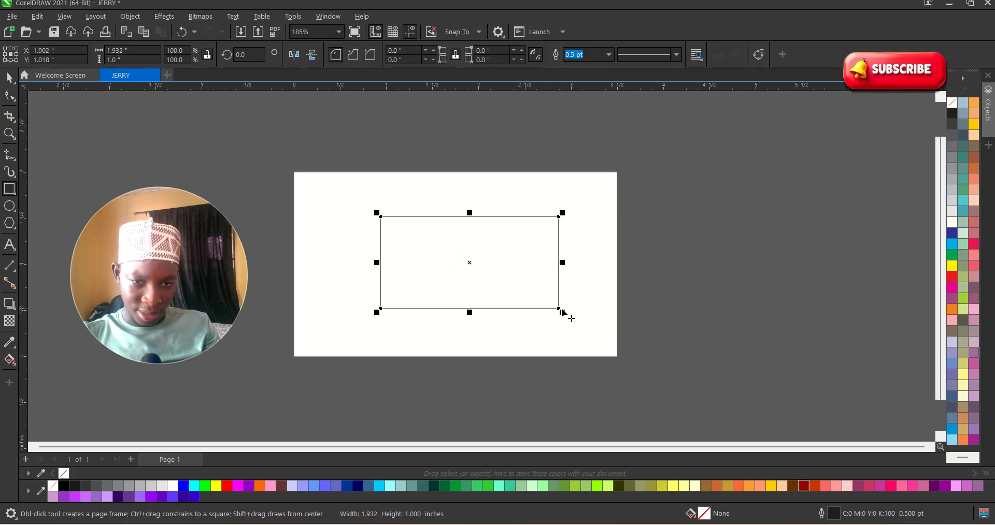
right_click(498, 252)
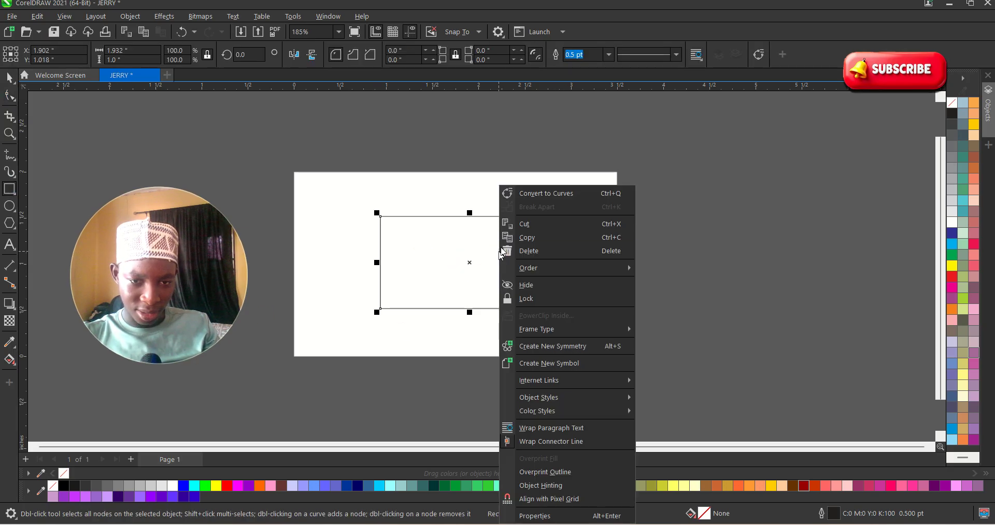
click(541, 191)
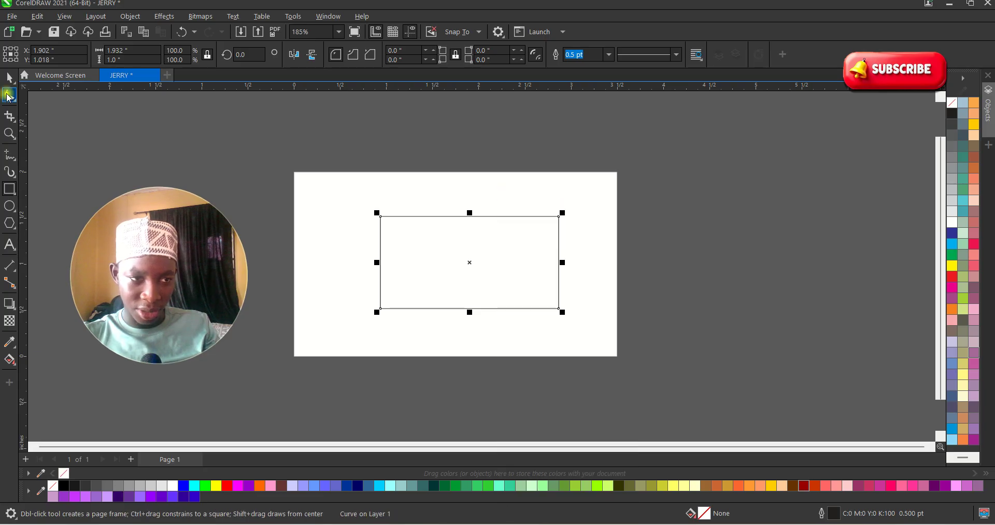
- Reshape the rectangle into a notched triangle by moving its two upper corner nodes with the Shape tool, and delete the curve
click(9, 97)
scroll(450, 261, up, 4)
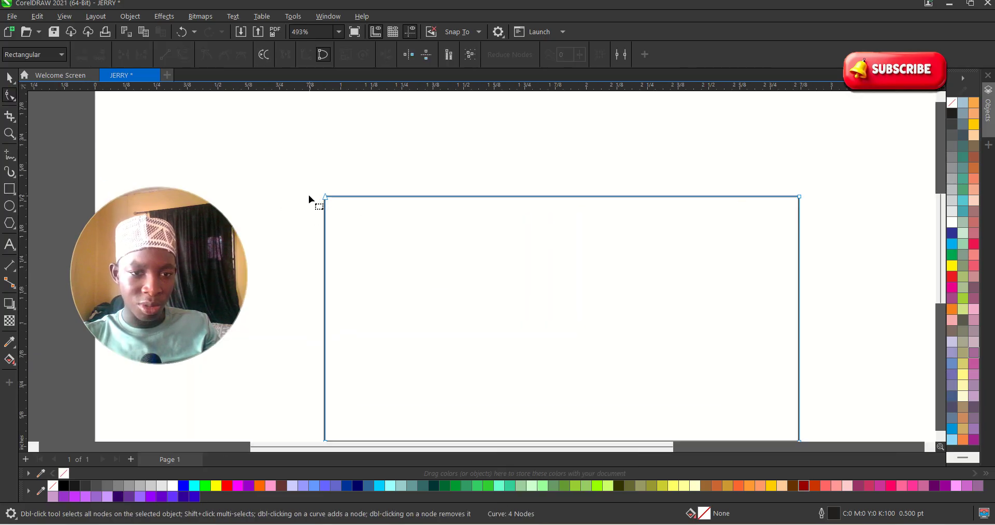
scroll(358, 181, down, 2)
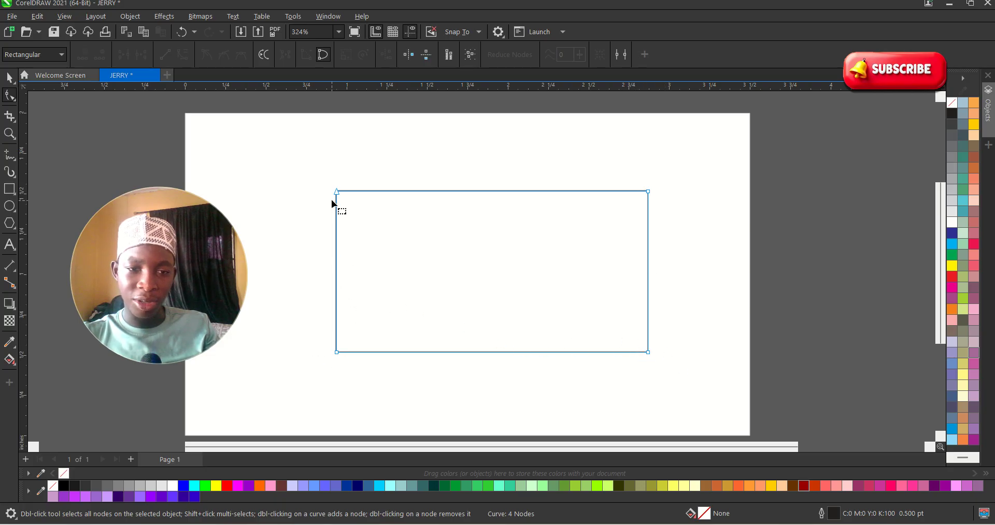
drag(338, 191, 439, 209)
drag(647, 192, 493, 228)
drag(439, 209, 452, 289)
drag(493, 228, 426, 200)
drag(451, 287, 409, 256)
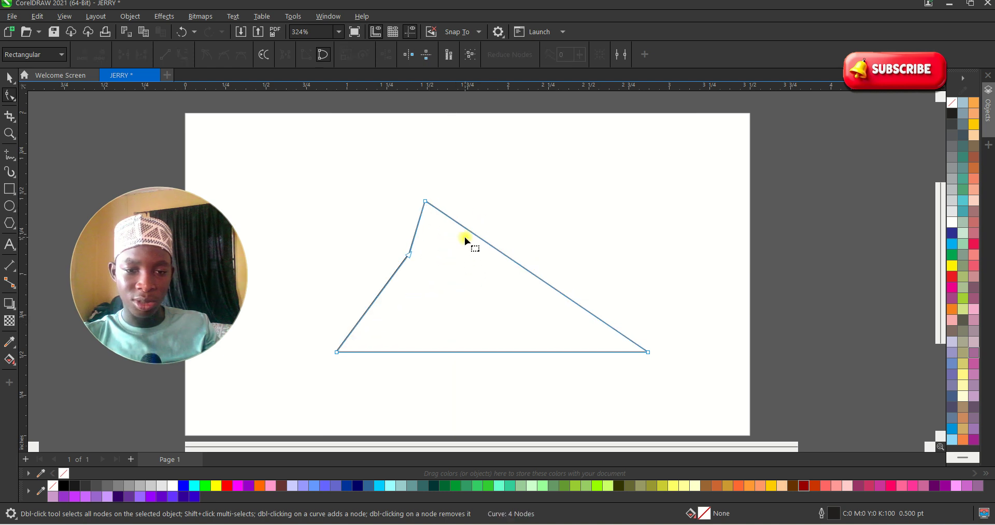
drag(415, 255, 467, 304)
key(space)
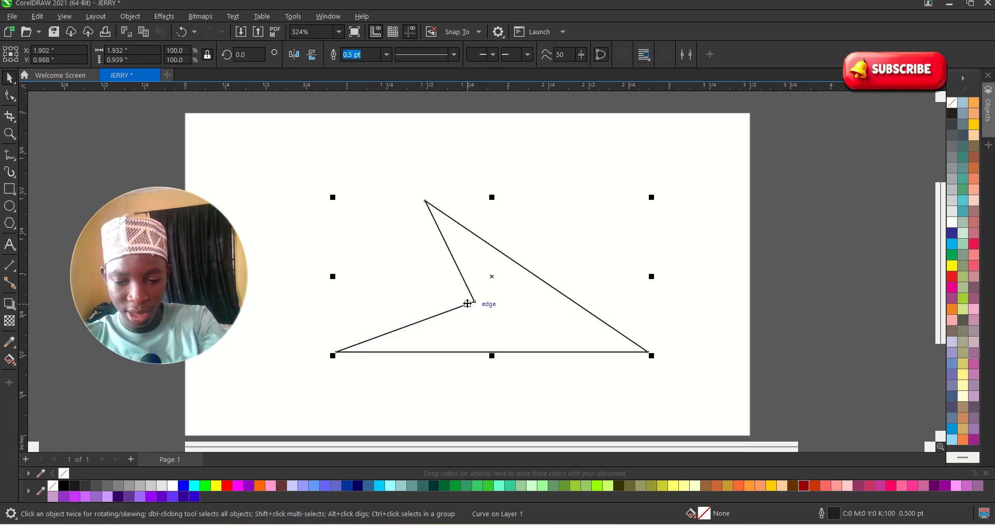
key(Delete)
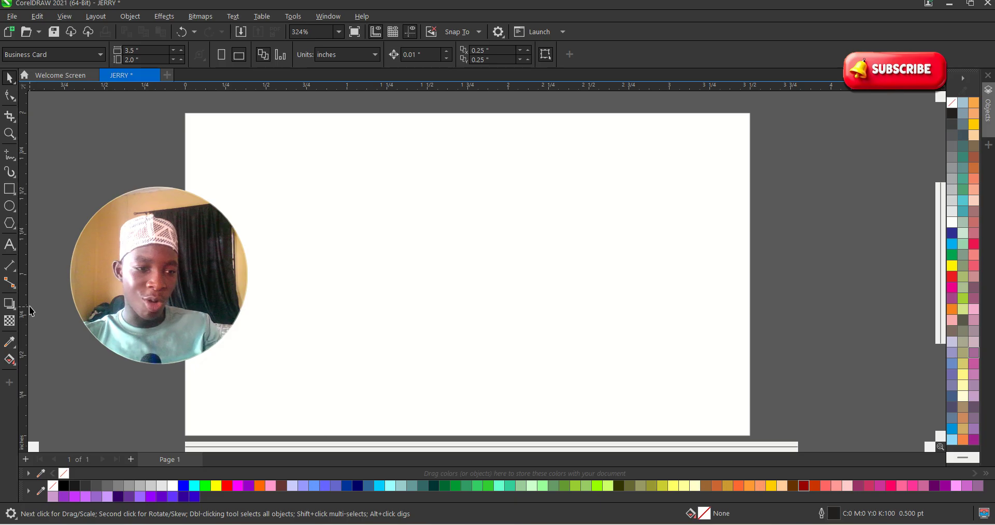
- Draw a closed five-point shape about 1.64 by 1.0 inches with the Pen tool and fill it with dark blue (#003399)
click(14, 163)
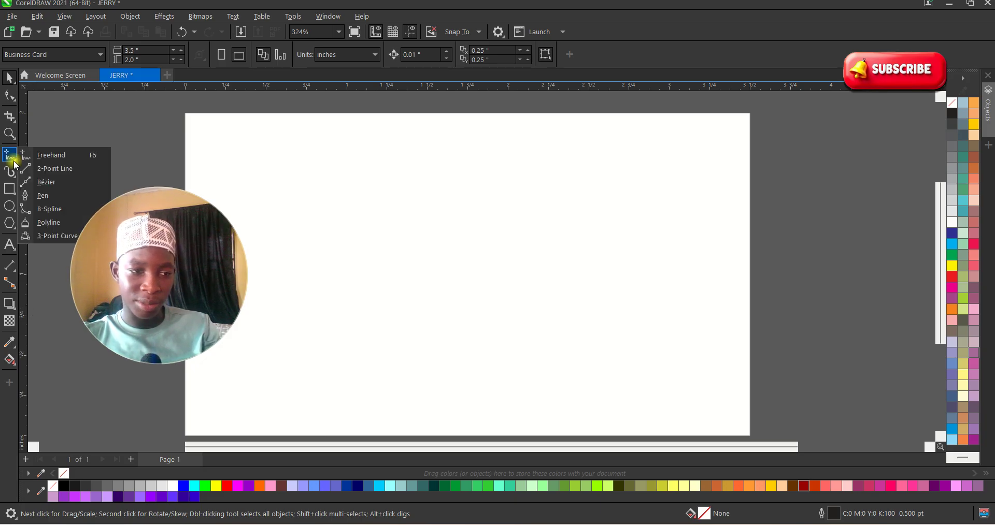
click(45, 197)
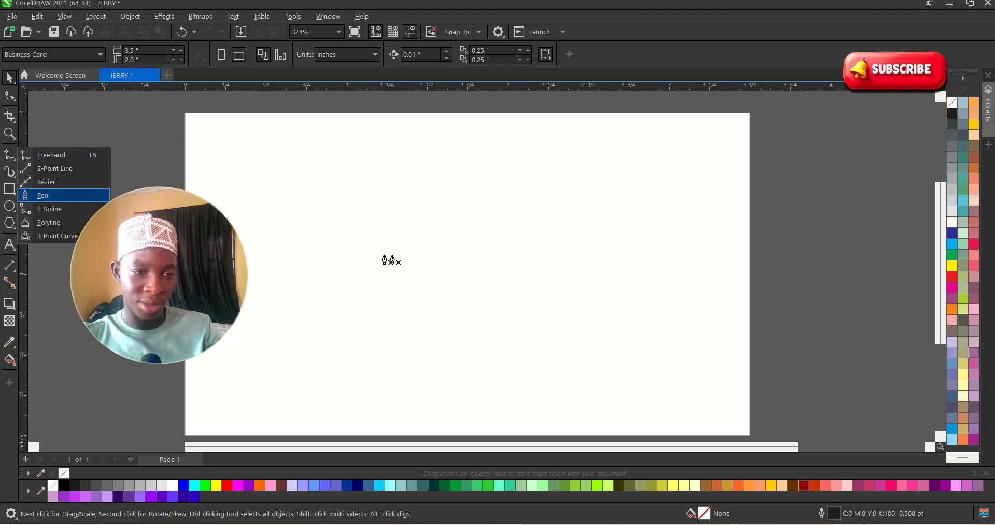
click(359, 256)
click(625, 206)
click(567, 366)
click(399, 330)
click(597, 230)
click(358, 255)
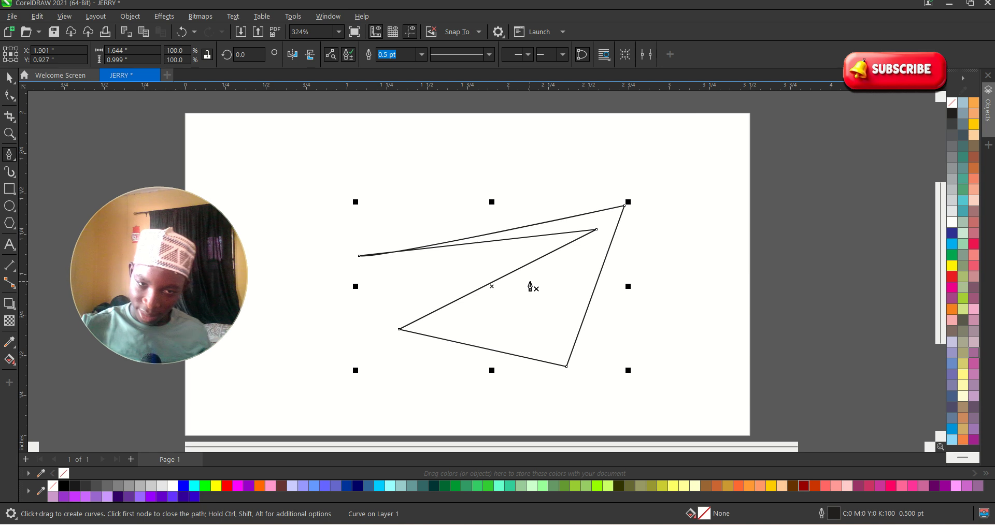
click(8, 78)
click(352, 486)
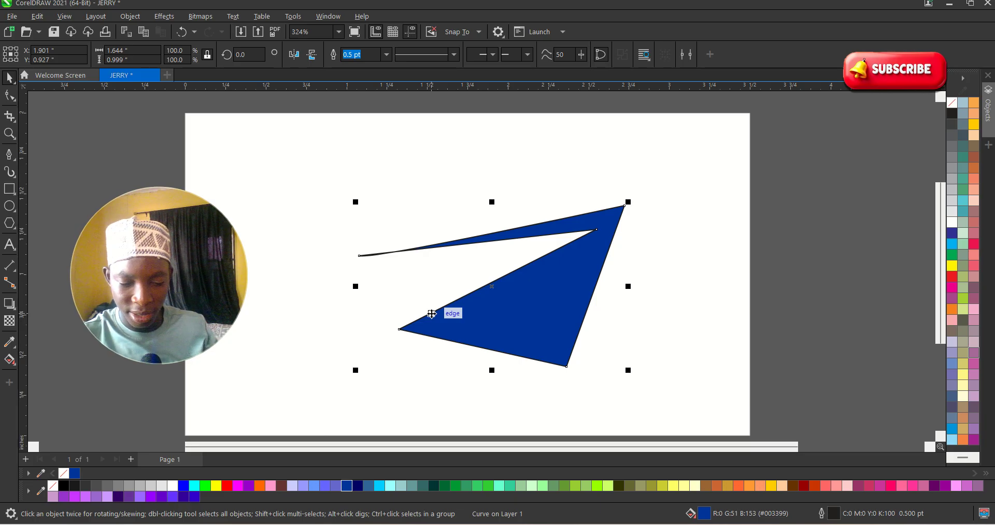
- Switch to the PowerPoint presentation, read the "Alignment and Organization" slide, and return to CorelDRAW
key(alt+Tab)
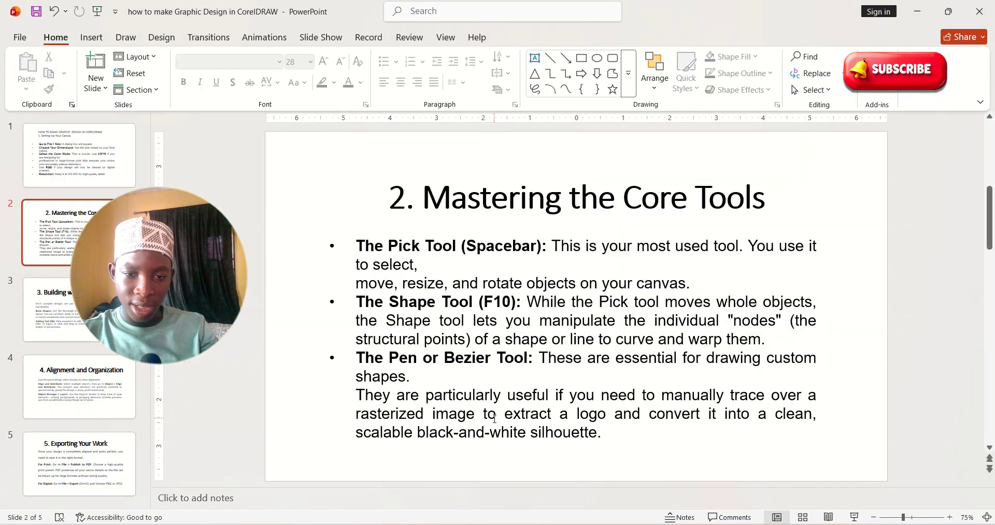
click(107, 404)
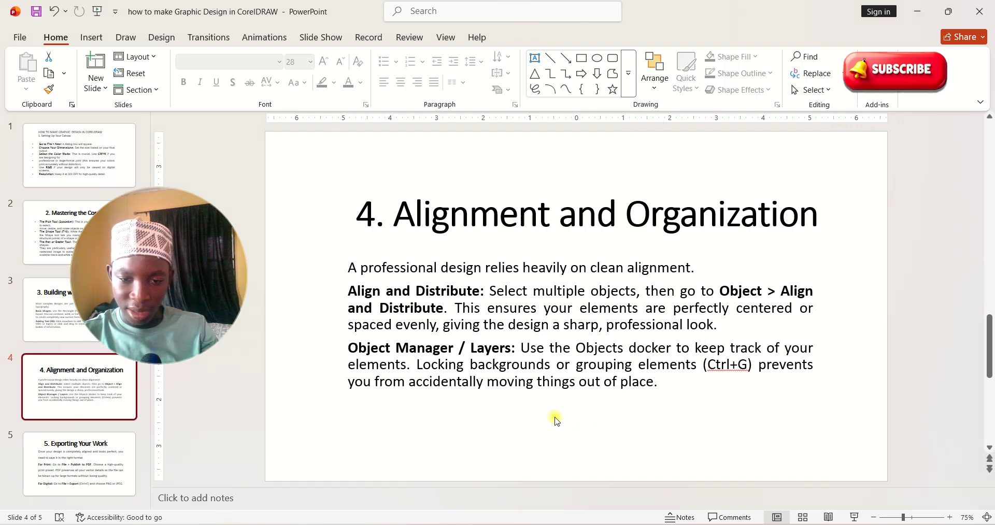
key(alt+Tab)
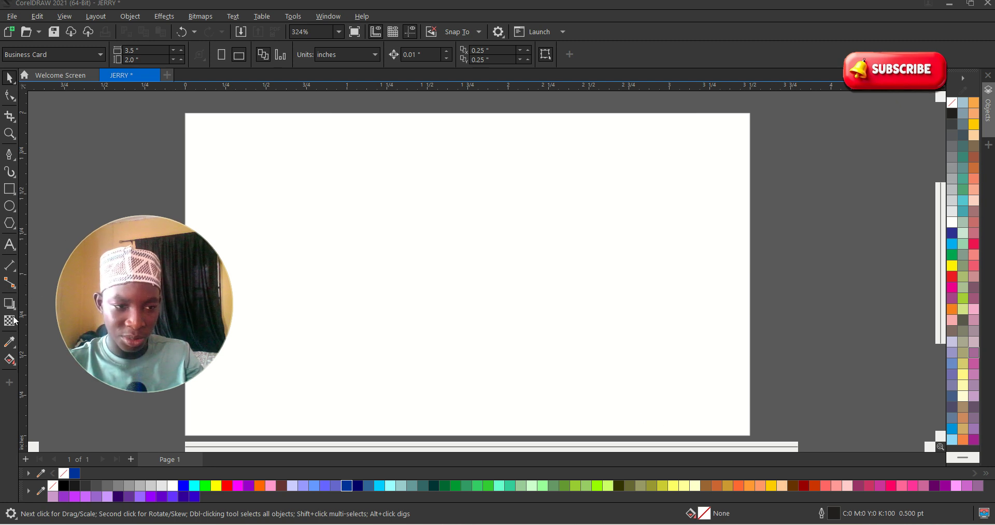
- Create a paragraph text frame about 2.04 by 1.55 inches in the middle of the page
click(12, 247)
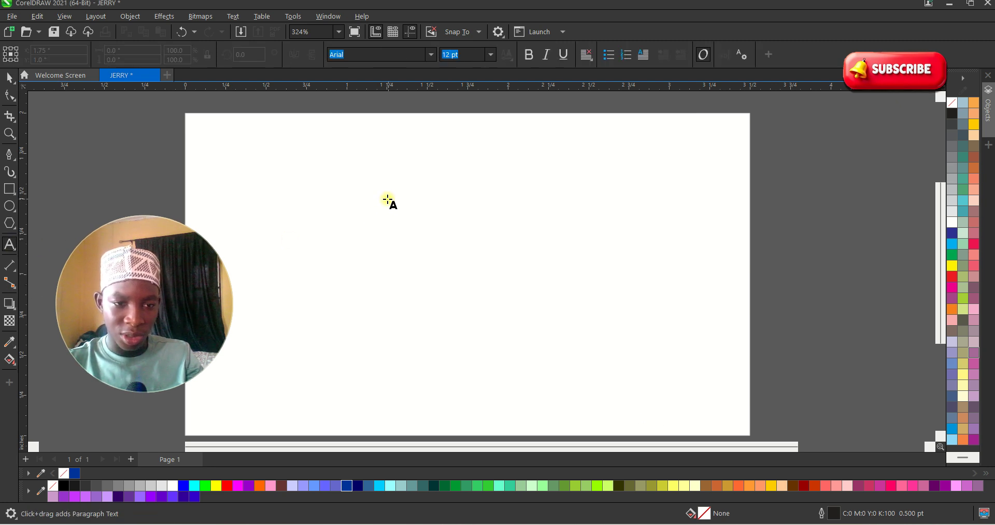
click(335, 194)
drag(436, 262, 633, 405)
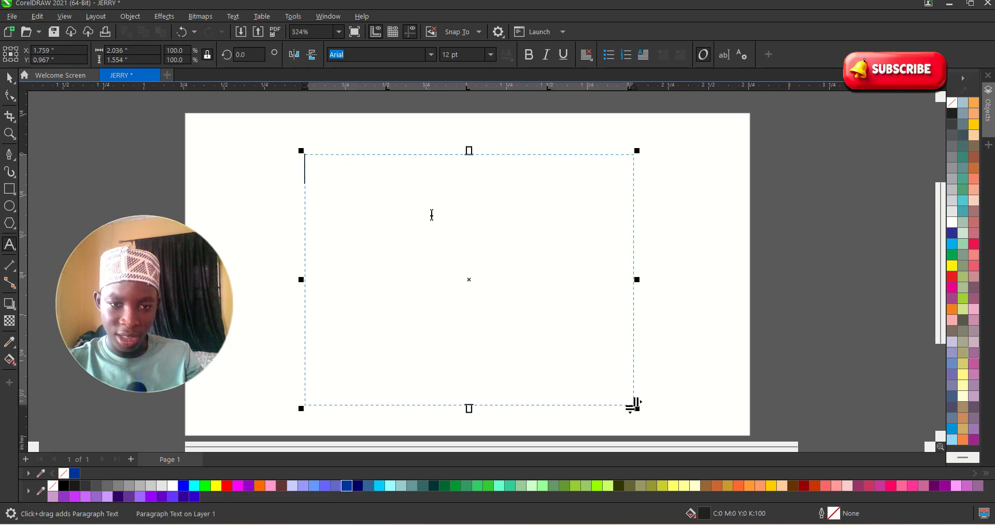
text(TER)
key(BackSpace)
key(BackSpace)
key(BackSpace)
text(COER)
key(BackSpace)
key(BackSpace)
key(BackSpace)
key(BackSpace)
- Enter the text "GOOD MORNING, MY" in the paragraph text frame
text(GOOD)
key(BackSpace)
text(OD MONE)
key(BackSpace)
key(BackSpace)
text(RNING)
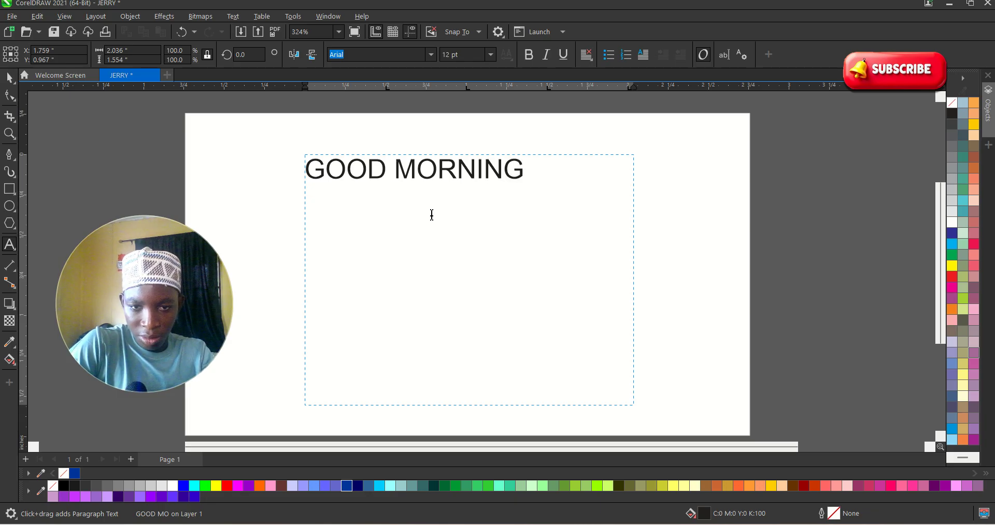
text(, Y)
text(Y)
text(M)
text(NEG)
key(BackSpace)
key(BackSpace)
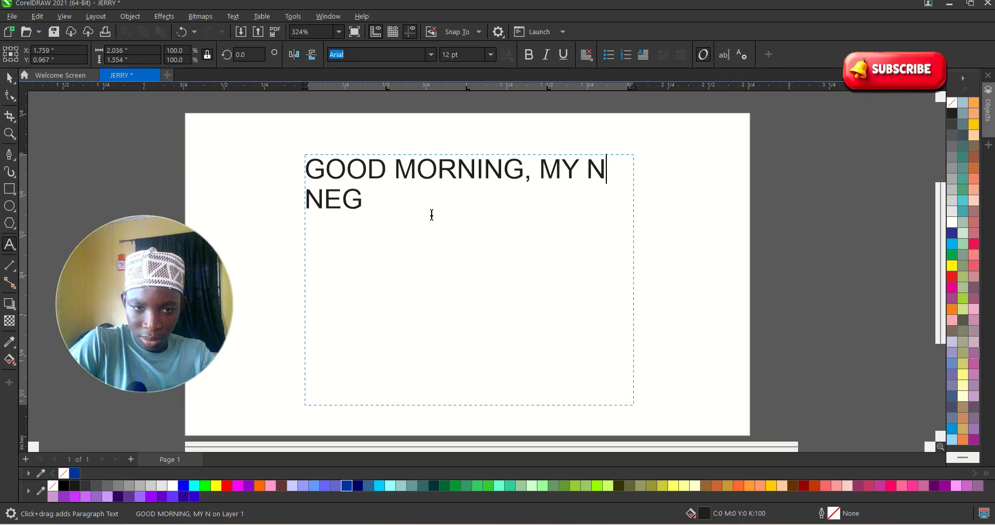
key(BackSpace)
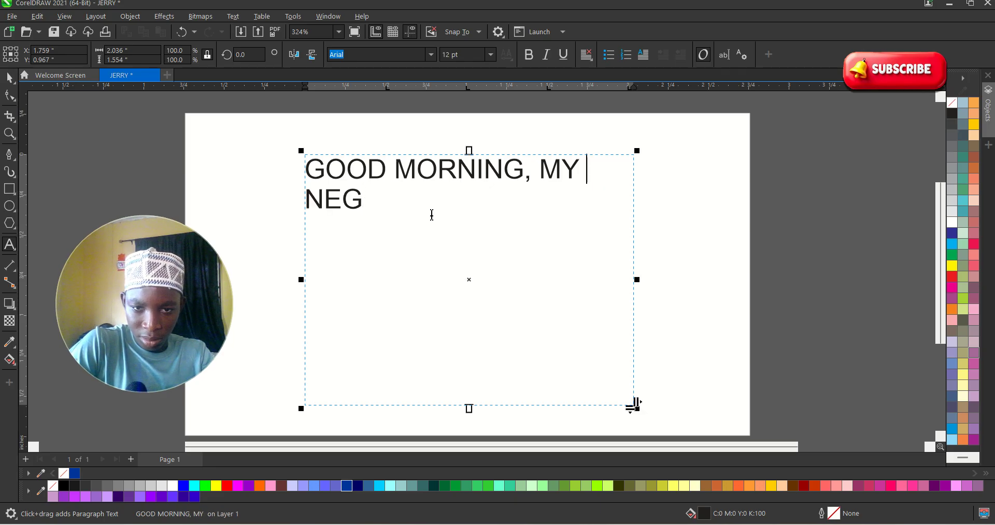
- Clear the stray "NEG" letters below the first line by narrowing the text frame to about 1.98 inches from its left edge
click(389, 206)
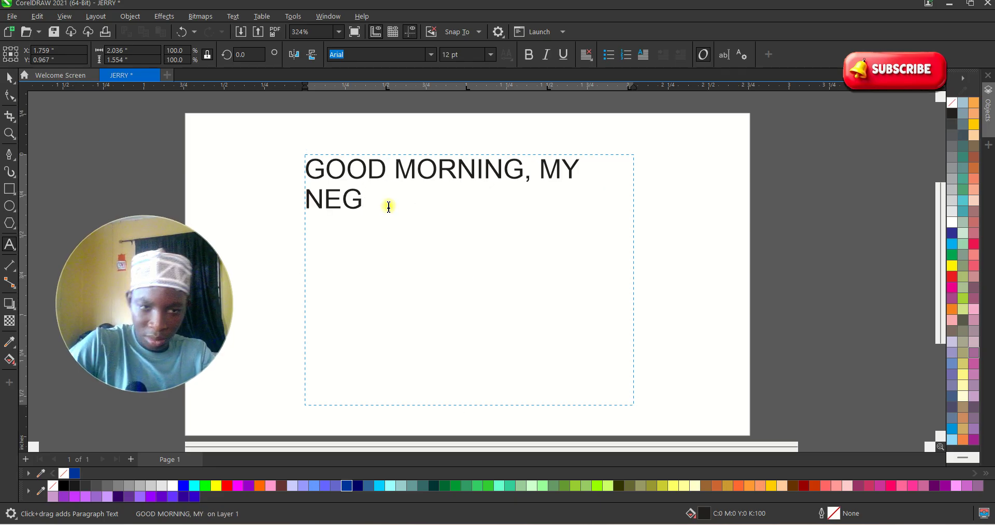
click(359, 204)
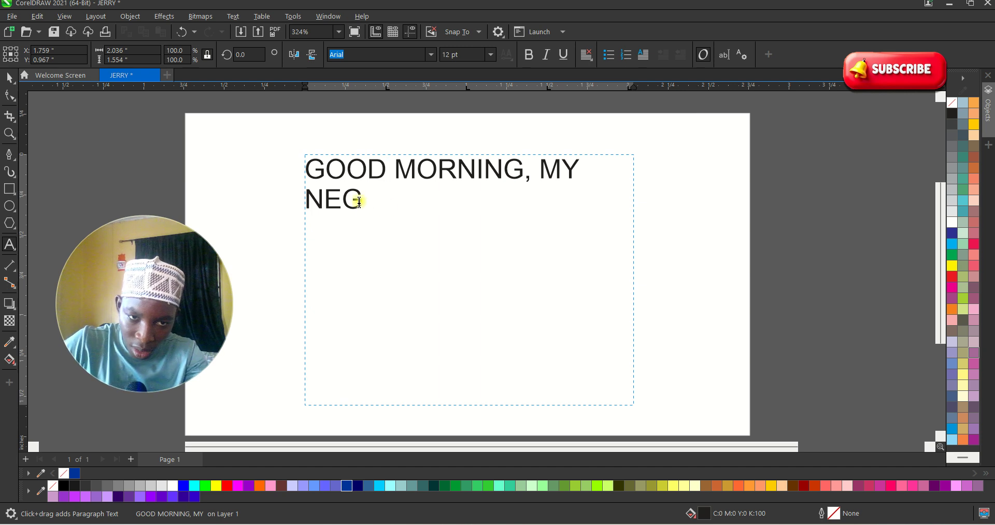
double_click(358, 202)
click(589, 177)
double_click(590, 178)
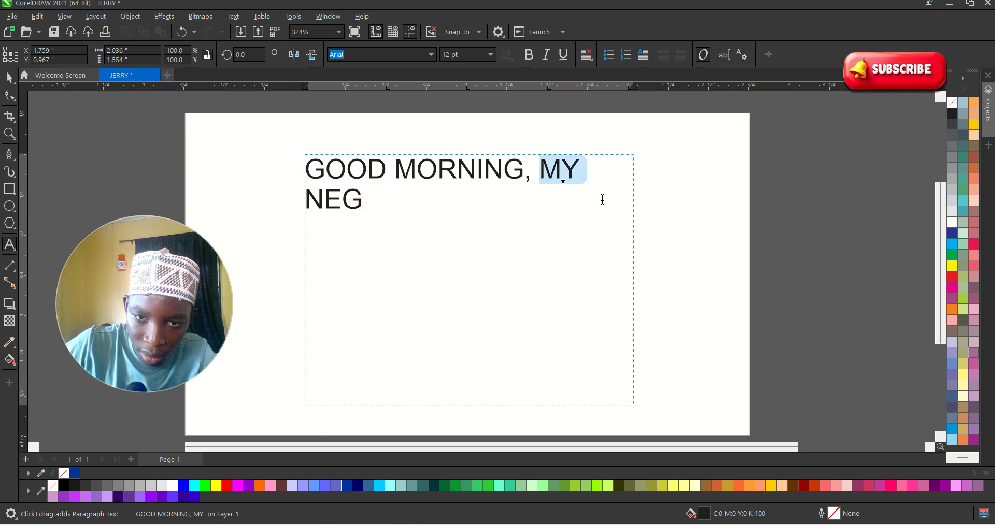
click(425, 192)
drag(304, 200, 313, 201)
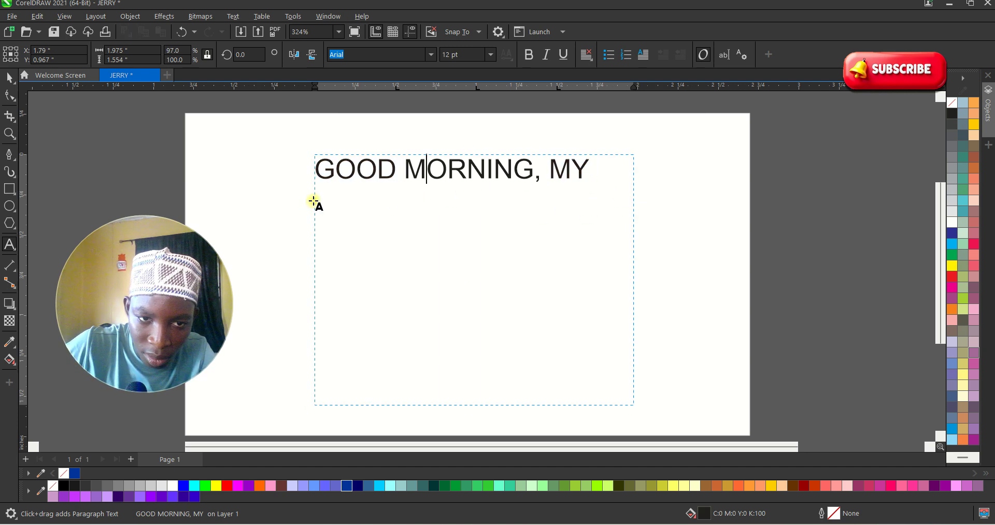
- Continue the paragraph after "MY" with the text "NEIGHBOURS HOW ARE YOU DOING"
click(595, 169)
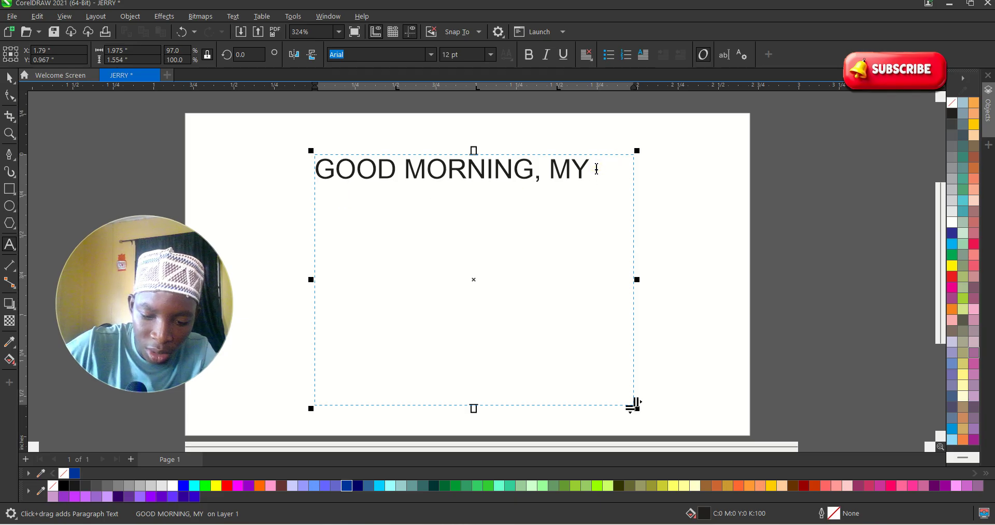
text(NEIGHBOURS HA)
key(BackSpace)
text(OW ARE YOU DON)
key(BackSpace)
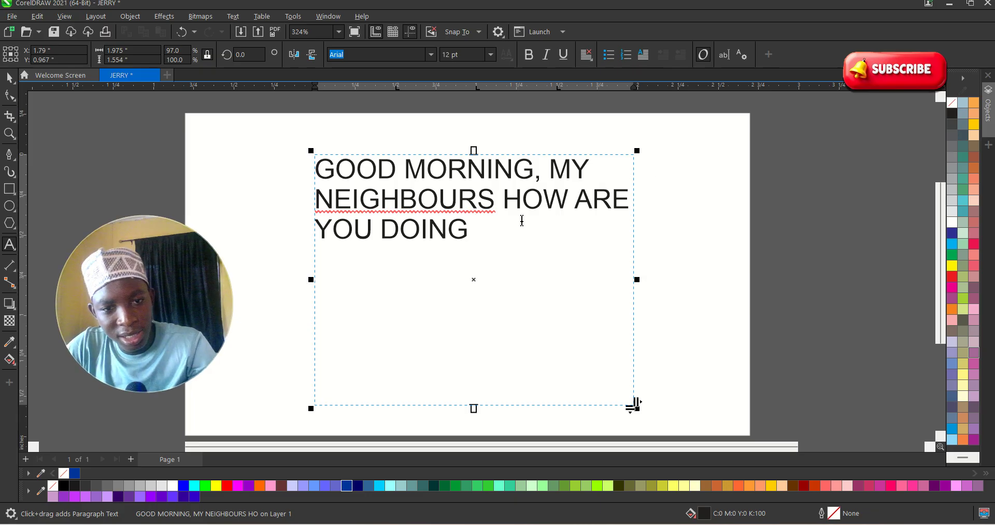
- Apply full justification to the entire paragraph and finish editing the text
key(ctrl+a)
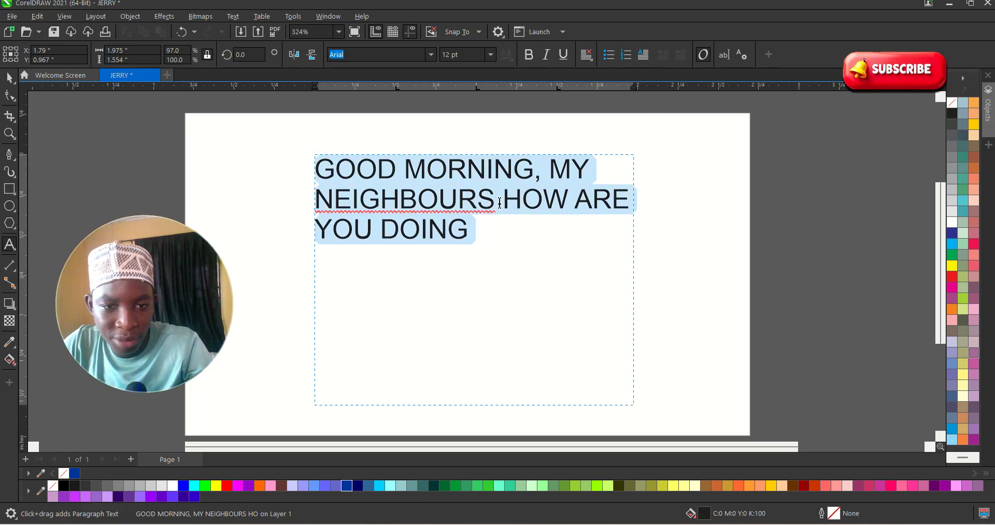
key(ctrl+j)
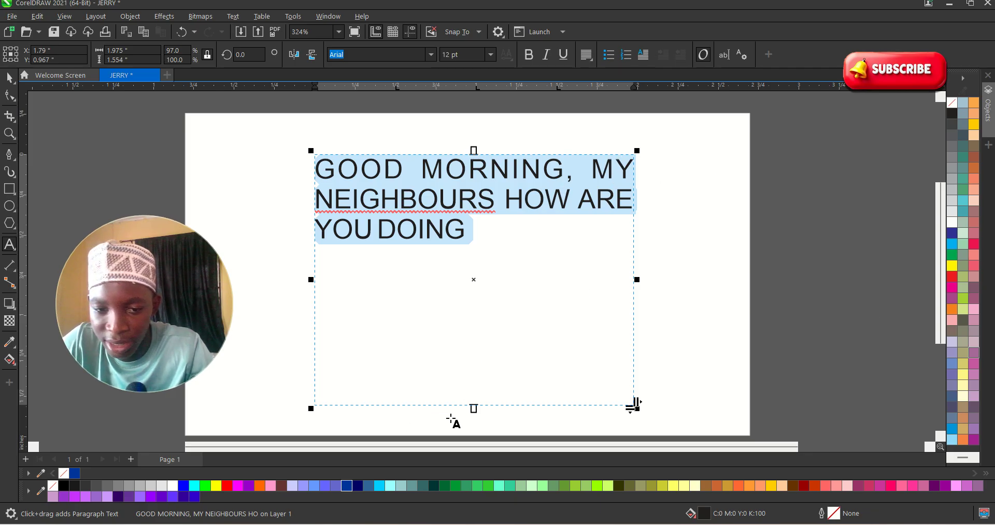
click(471, 409)
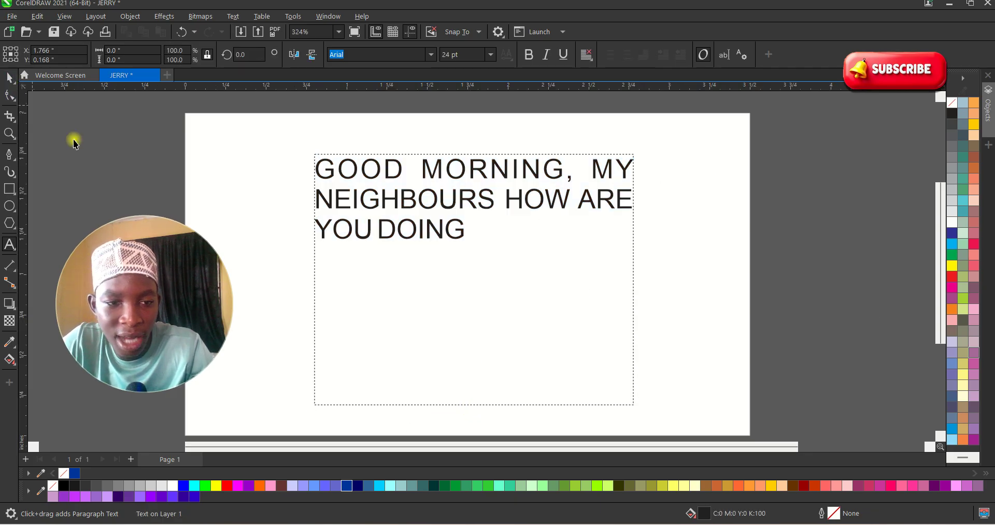
- Shorten the text frame to about 0.65 inches high and move it down to the middle of the page
click(10, 78)
drag(472, 406, 467, 263)
drag(442, 189, 442, 273)
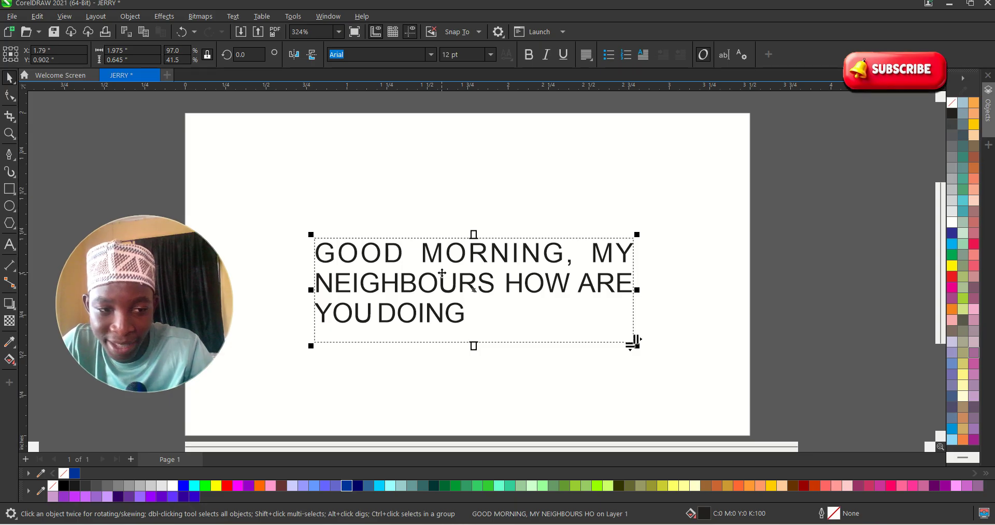
- Place vertical guidelines along the text frame's left and right edges and horizontal guidelines along its top and bottom edges
scroll(386, 213, down, 4)
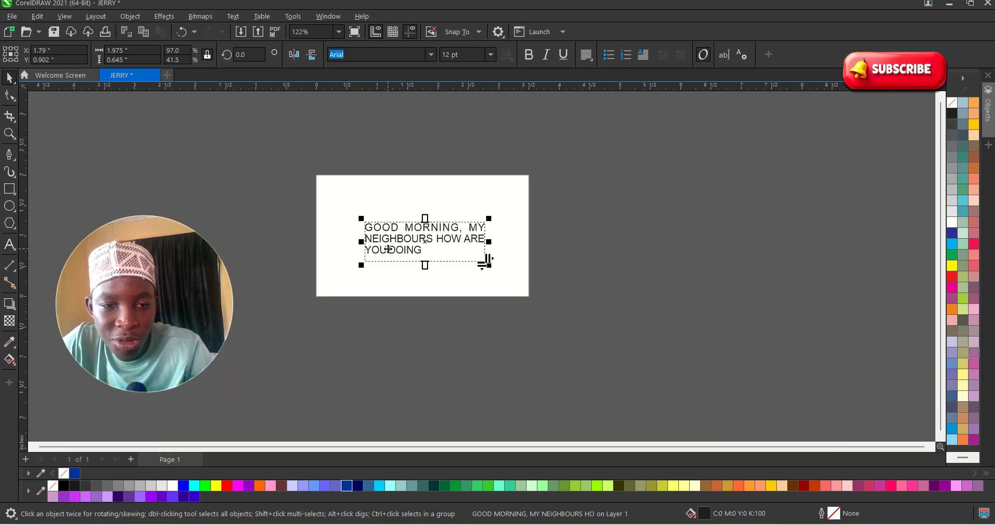
scroll(388, 249, up, 2)
click(628, 244)
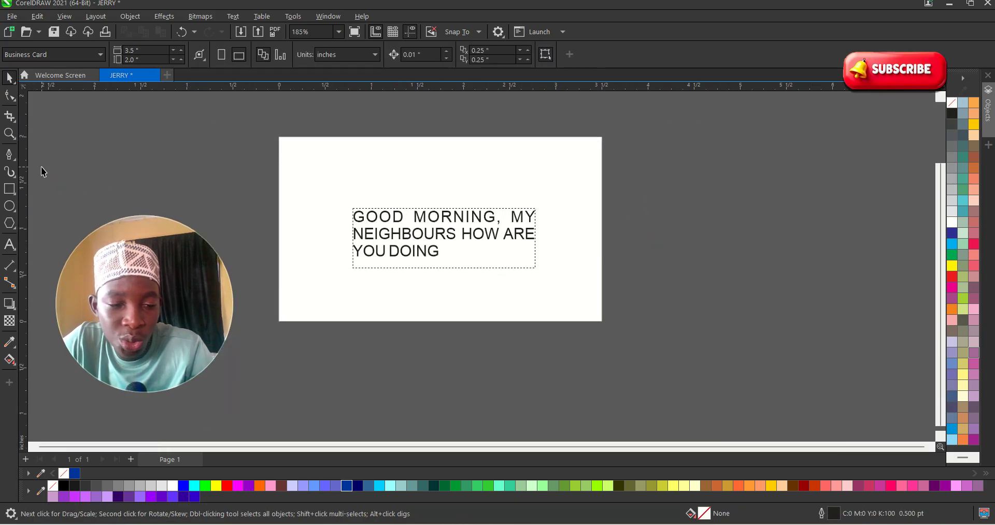
drag(23, 158, 353, 176)
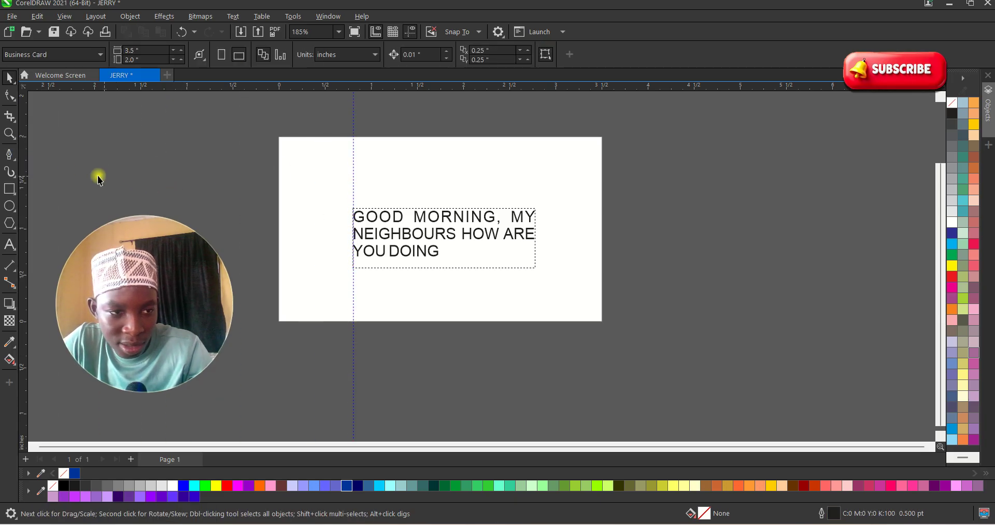
drag(24, 177, 536, 241)
drag(422, 92, 442, 209)
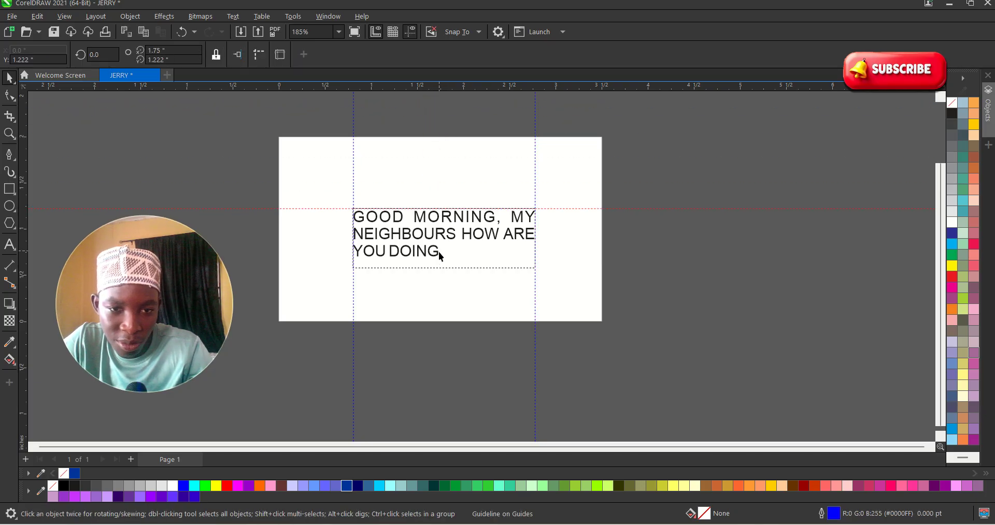
drag(465, 89, 473, 269)
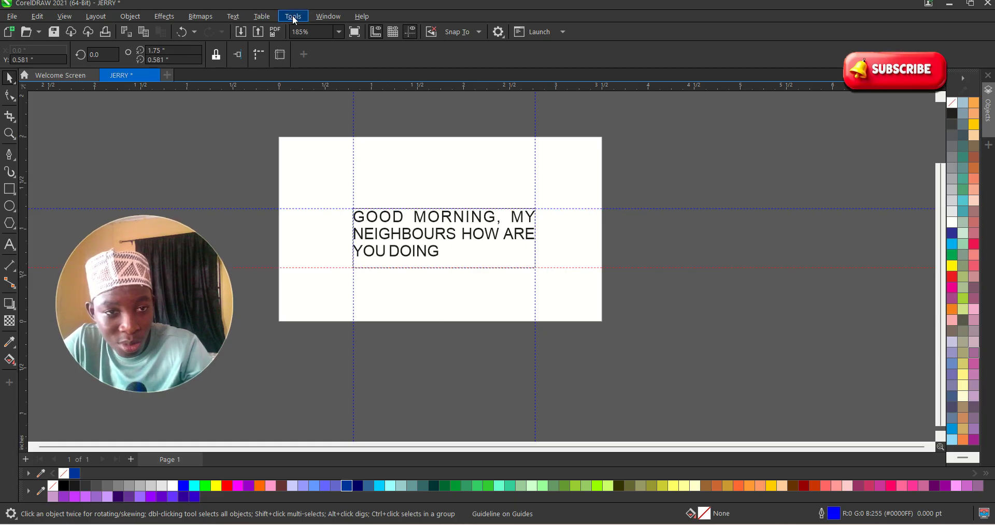
- Check the view options for rulers and guidelines
click(64, 17)
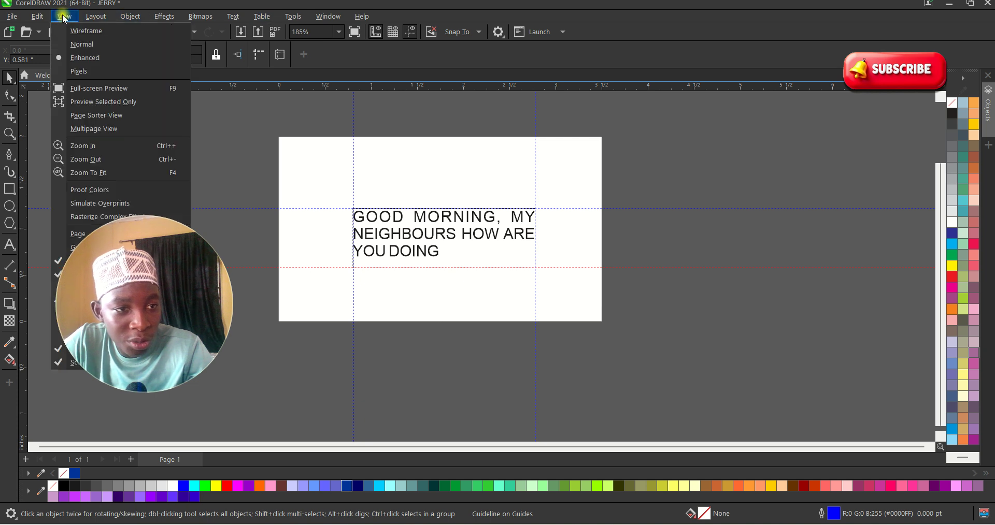
drag(145, 255, 262, 366)
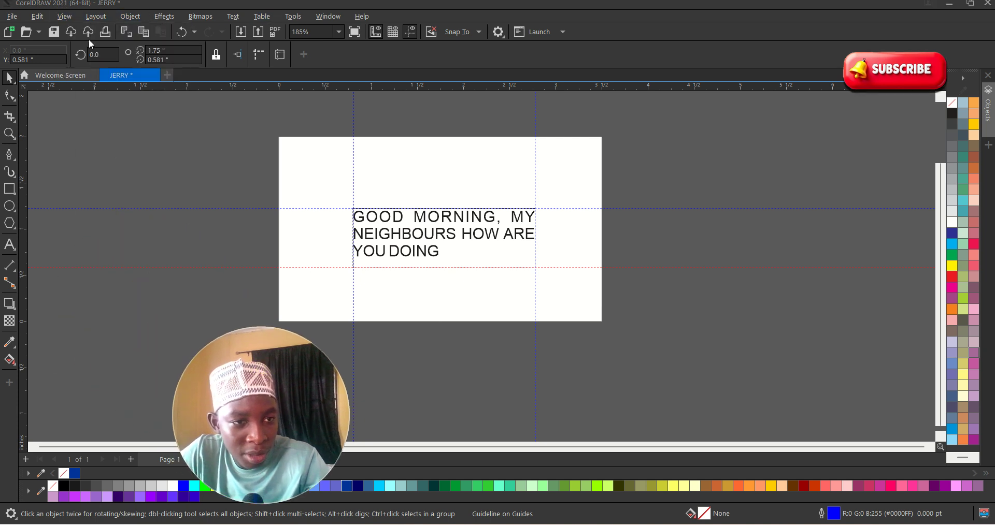
click(65, 16)
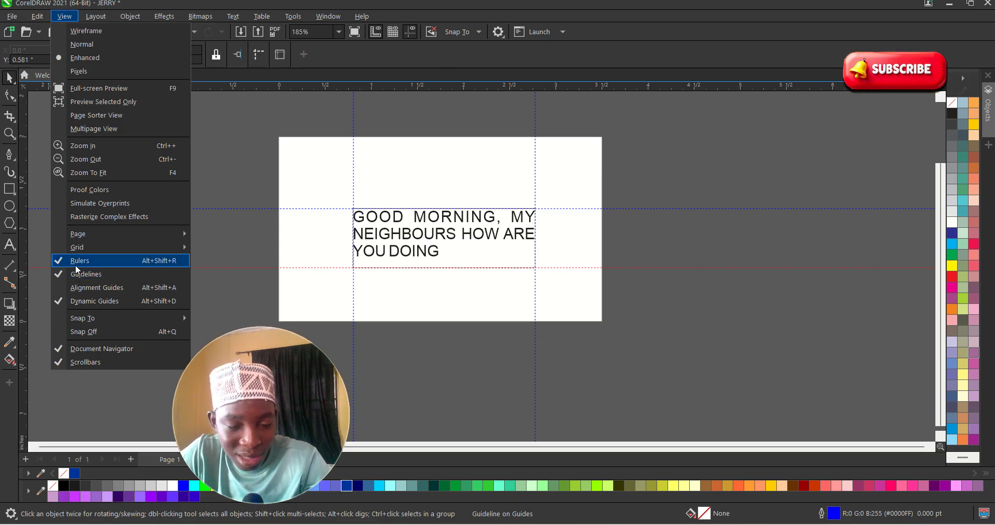
click(257, 295)
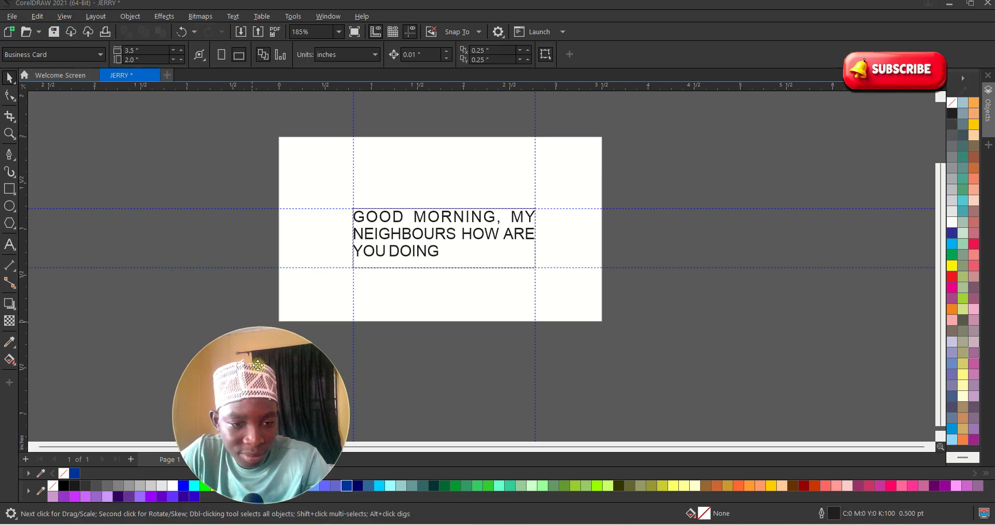
scroll(468, 263, up, 1)
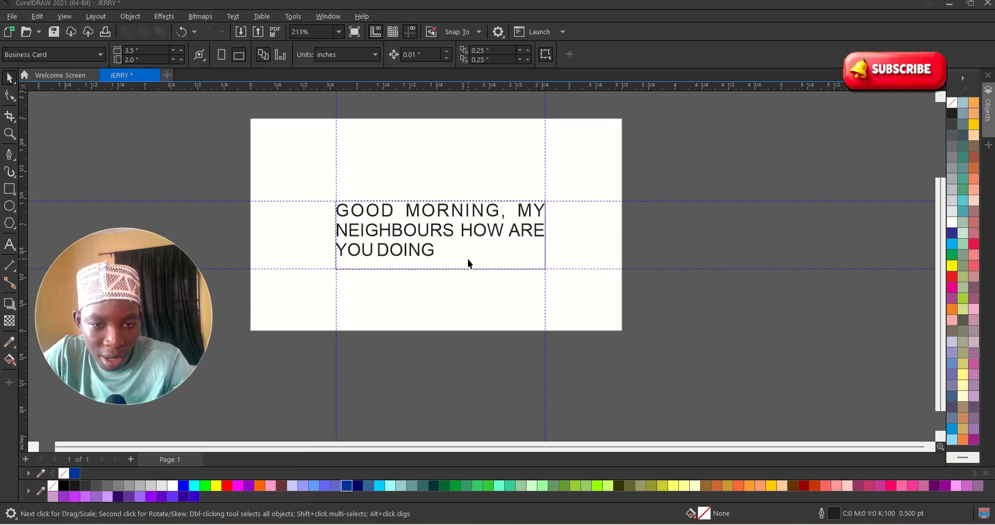
scroll(468, 263, up, 1)
click(555, 269)
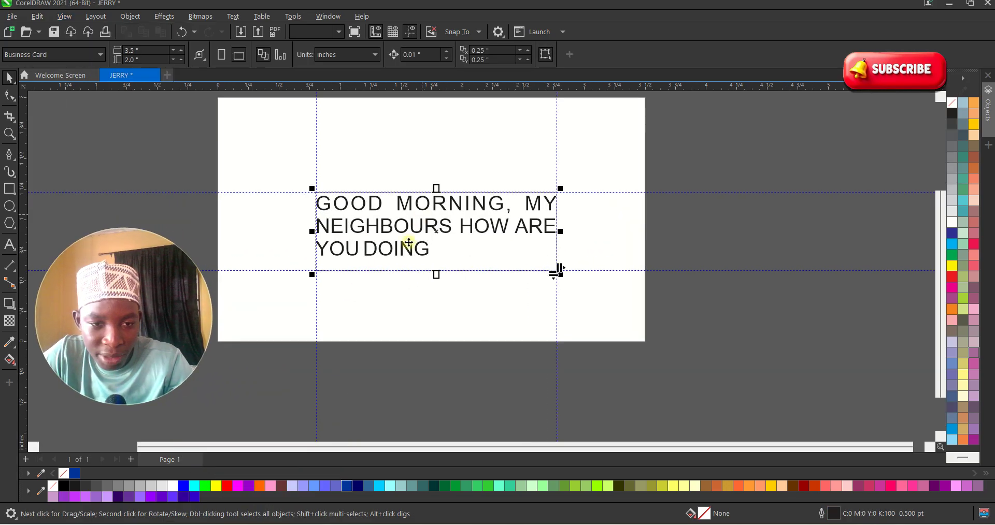
click(798, 233)
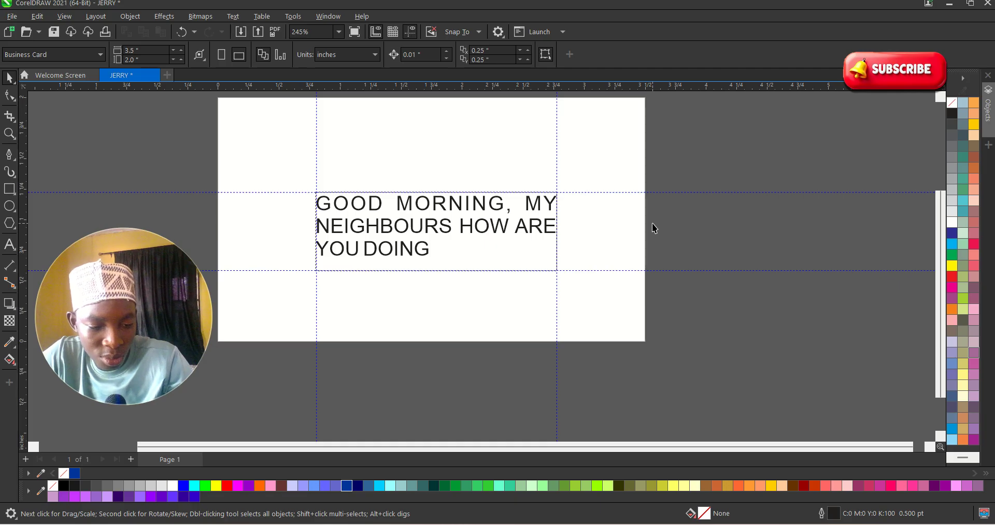
- Switch to PowerPoint and read the slide "4. Alignment and Organization"
key(alt+Tab)
key(Tab)
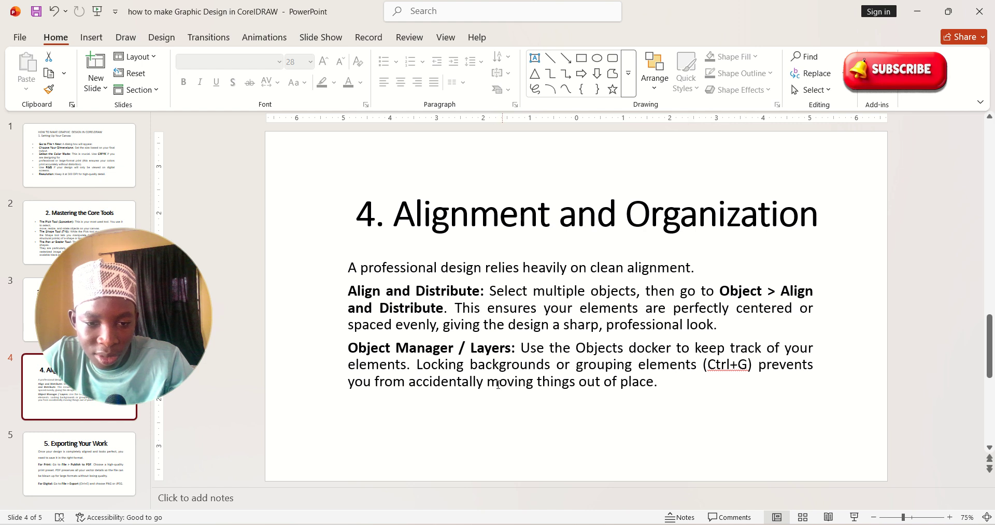
click(721, 368)
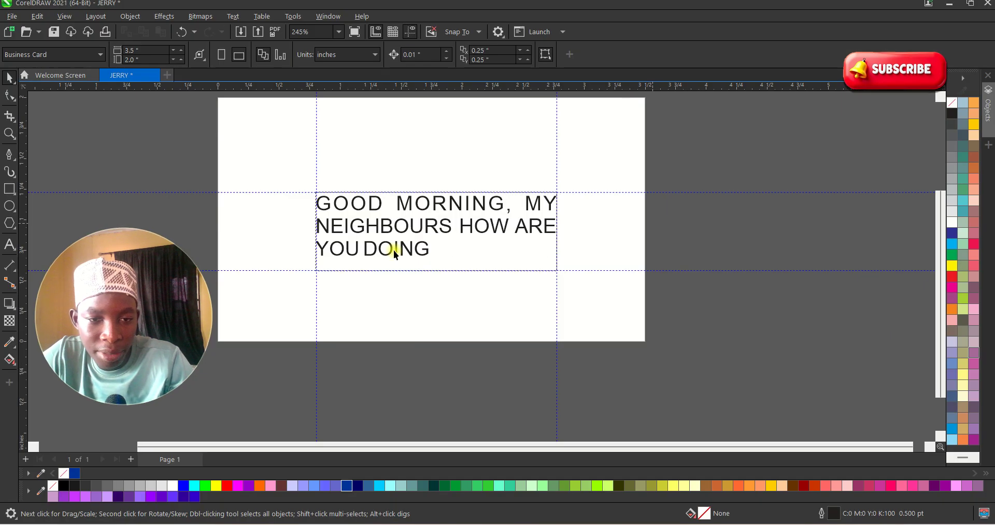
- Delete the text block in CorelDRAW and draw four rectangles, each about 0.75 by 0.55 inches, in a two-by-two arrangement
click(396, 227)
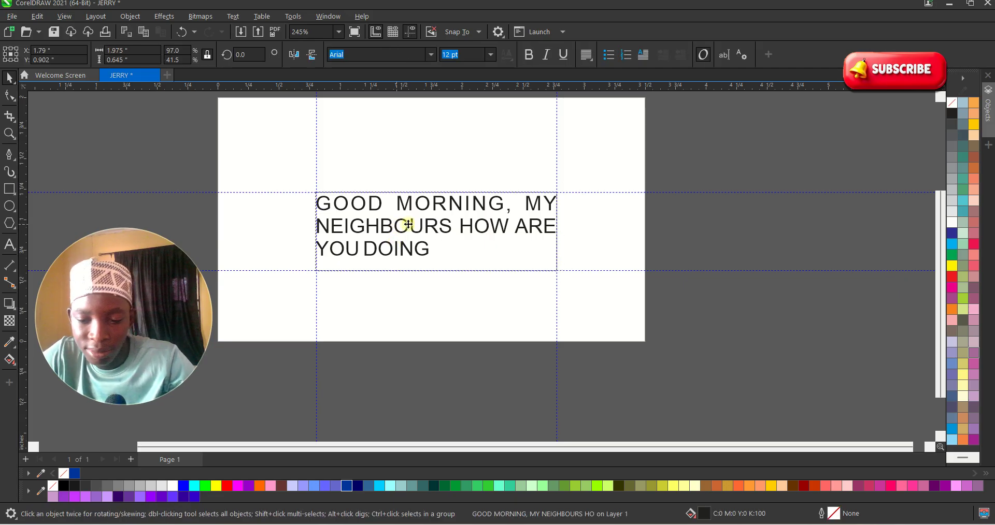
key(Delete)
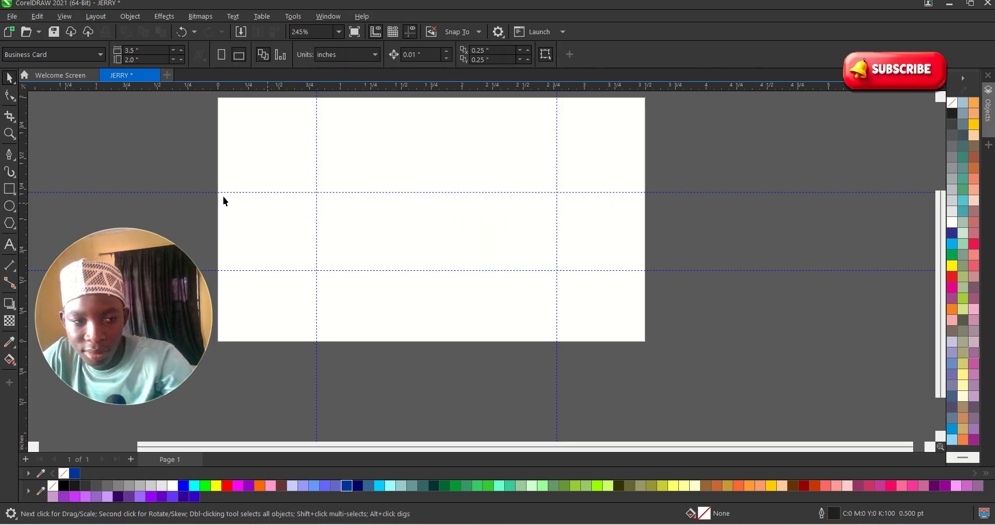
click(11, 189)
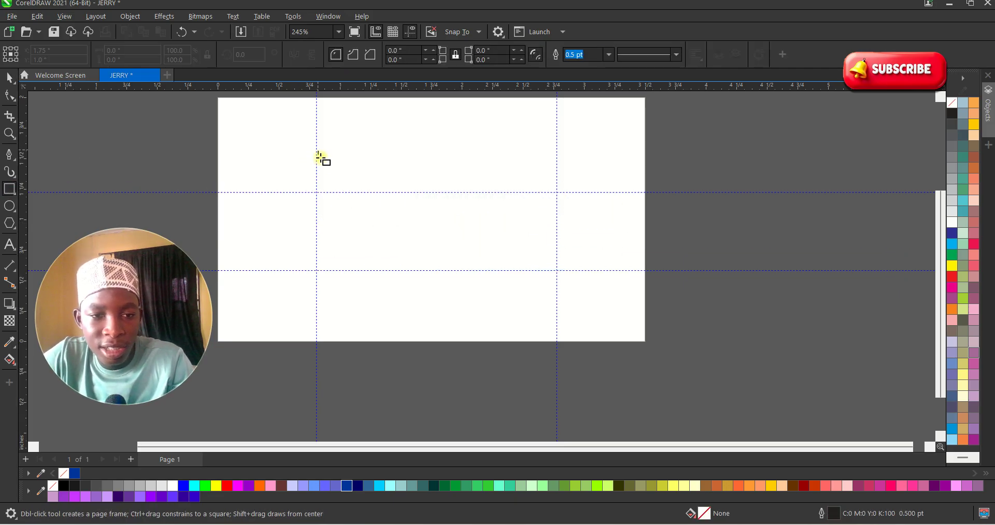
drag(317, 151, 402, 216)
click(441, 151)
drag(441, 152, 538, 220)
drag(440, 251, 537, 314)
drag(307, 251, 399, 315)
key(space)
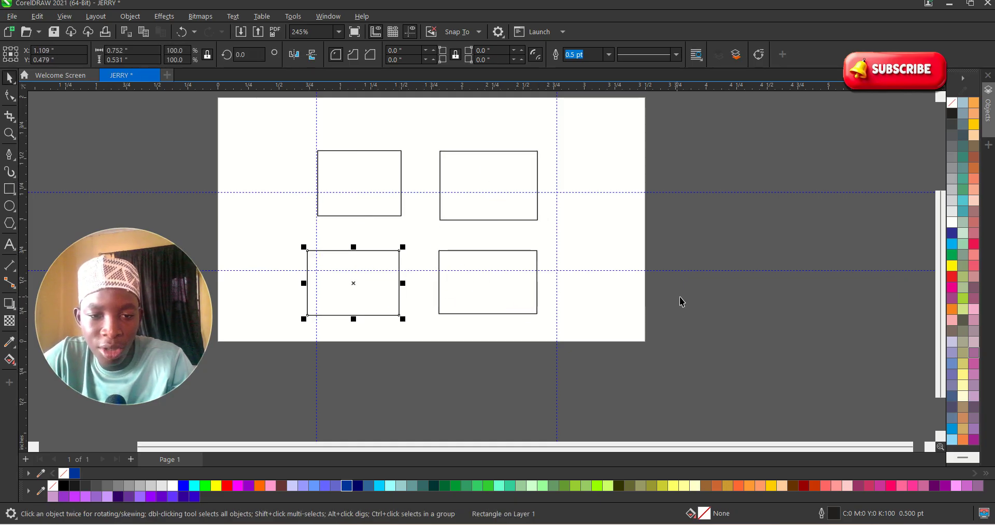
- Select all four rectangles on the page and group them into one object
click(700, 284)
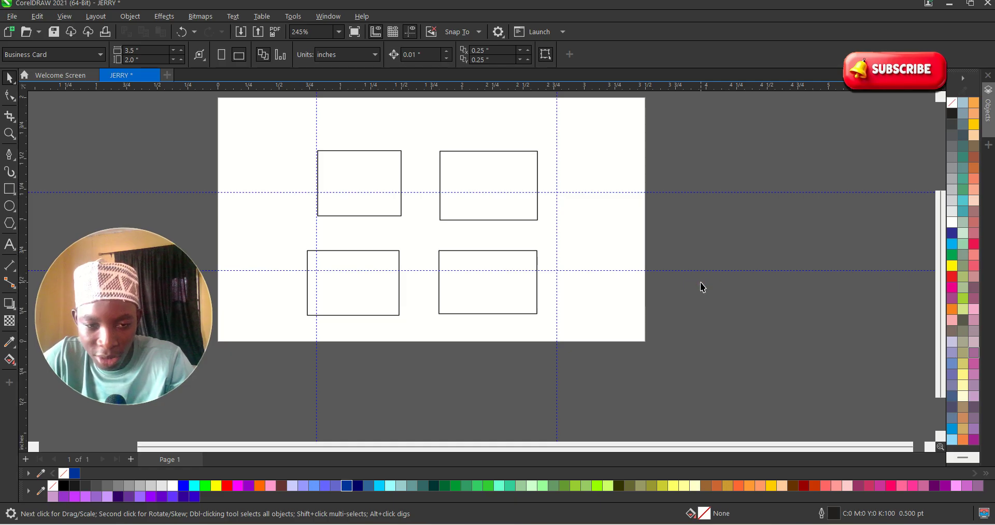
scroll(701, 283, down, 2)
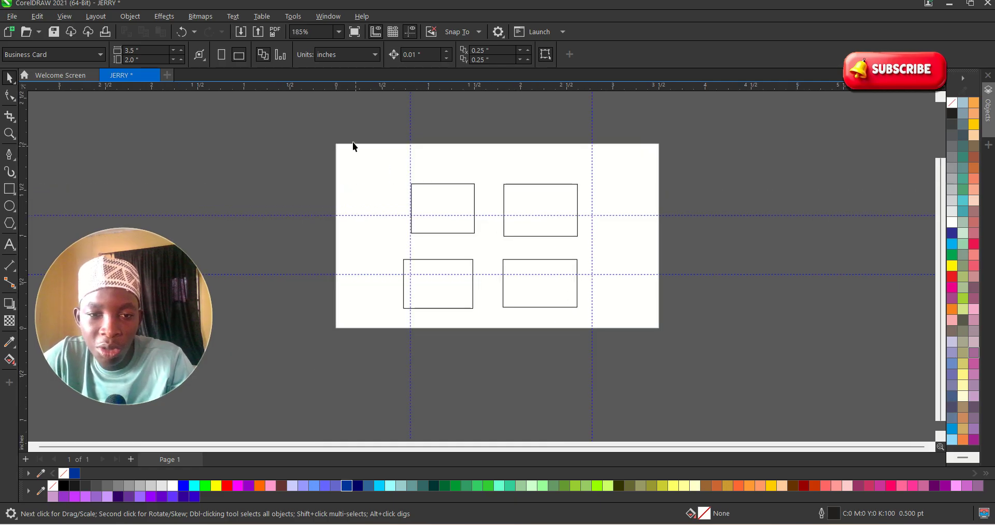
drag(385, 182, 626, 367)
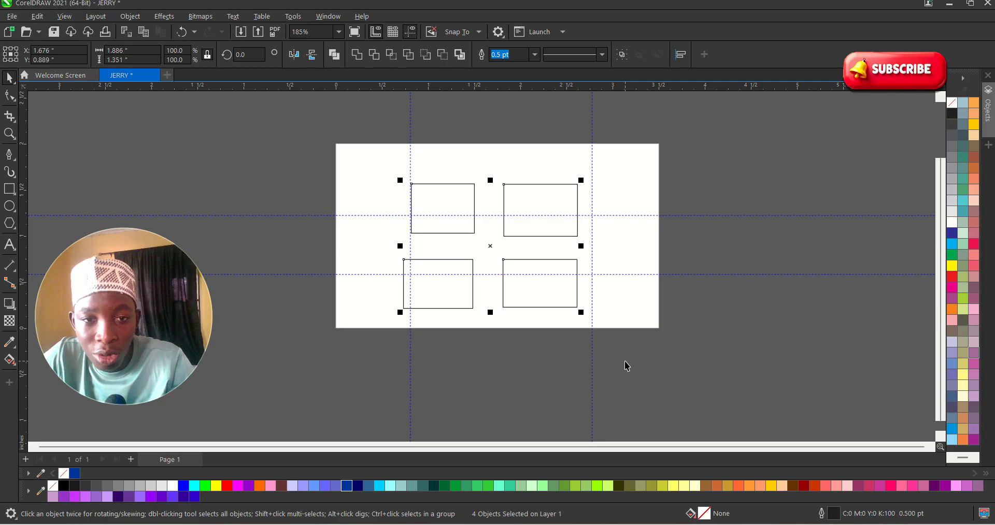
drag(299, 139, 684, 331)
scroll(657, 261, up, 2)
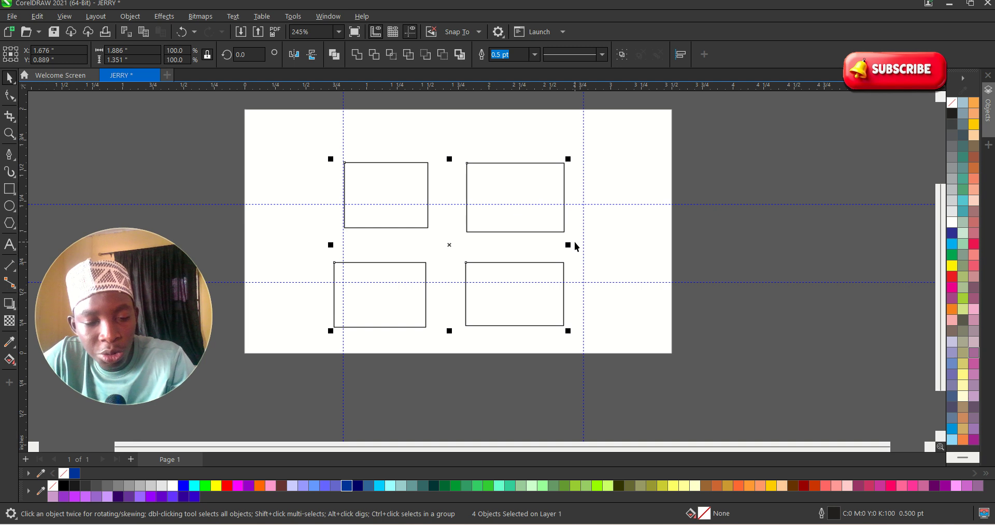
key(ctrl+g)
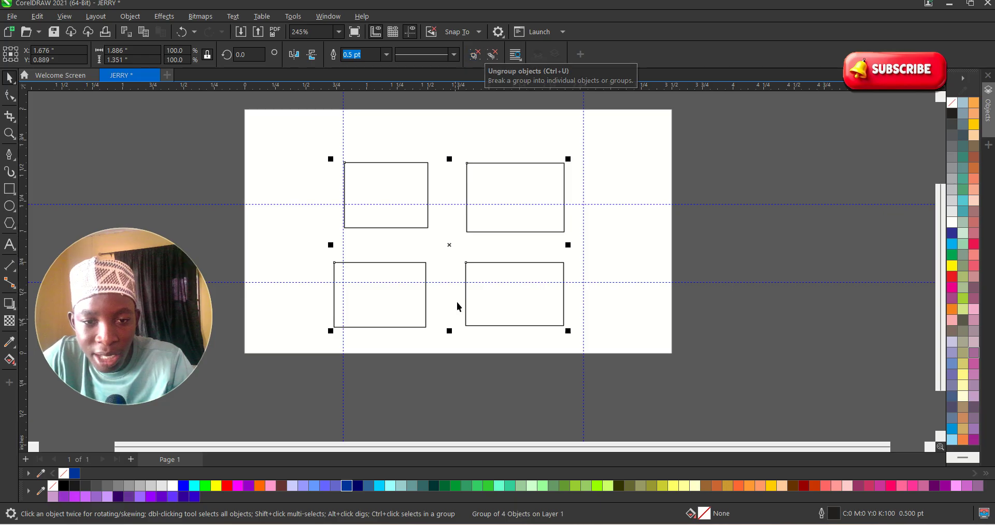
- Move the grouped rectangles together slightly up and to the right on the page
drag(450, 246, 428, 243)
click(501, 207)
click(485, 200)
drag(486, 200, 508, 197)
mouse_move(506, 295)
mouse_down()
mouse_move(402, 295)
mouse_move(411, 278)
mouse_move(532, 283)
mouse_move(501, 287)
mouse_up()
click(502, 283)
click(483, 225)
- Ungroup the four rectangles and select the upper-right one on its own
click(474, 150)
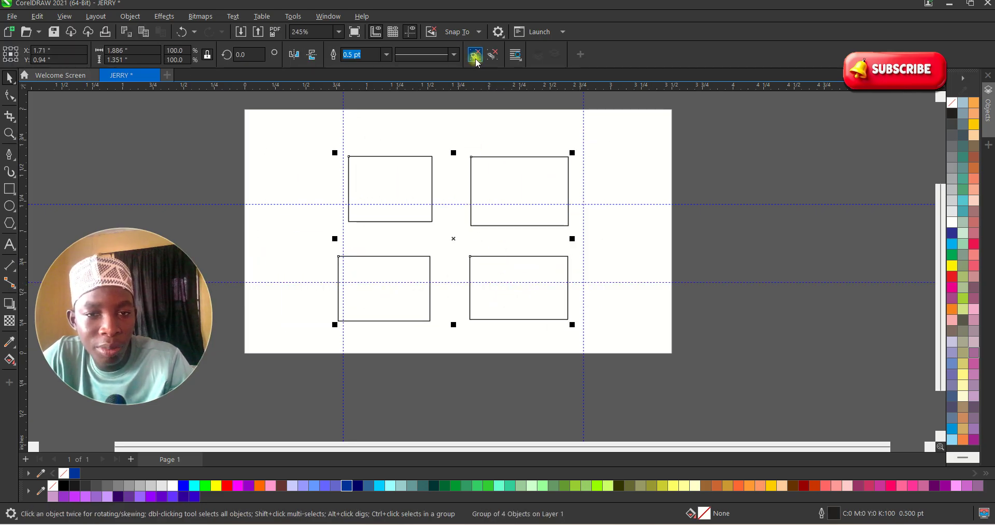
click(810, 201)
click(528, 192)
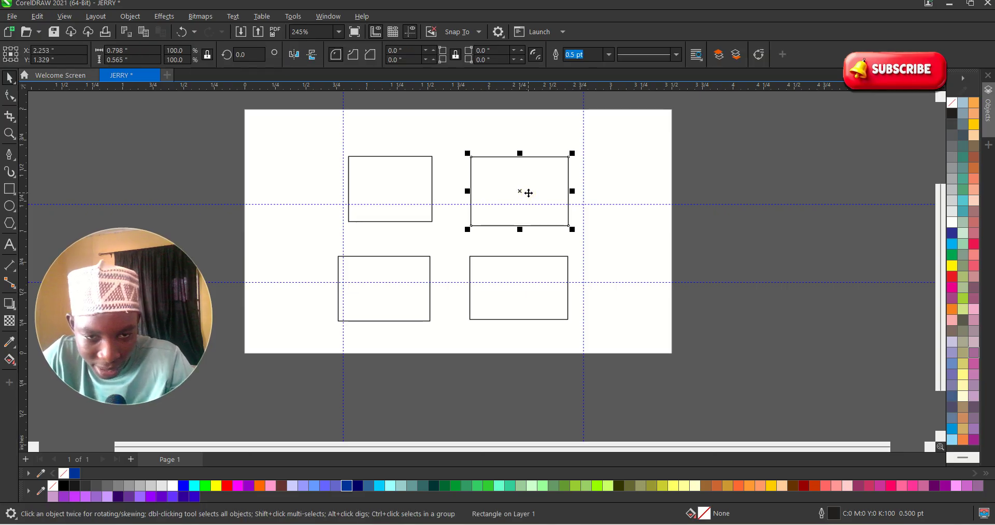
- Switch to PowerPoint to review the alignment slide, open slide 5 "Exporting Your Work", and return to CorelDRAW with nothing selected
key(alt+Tab)
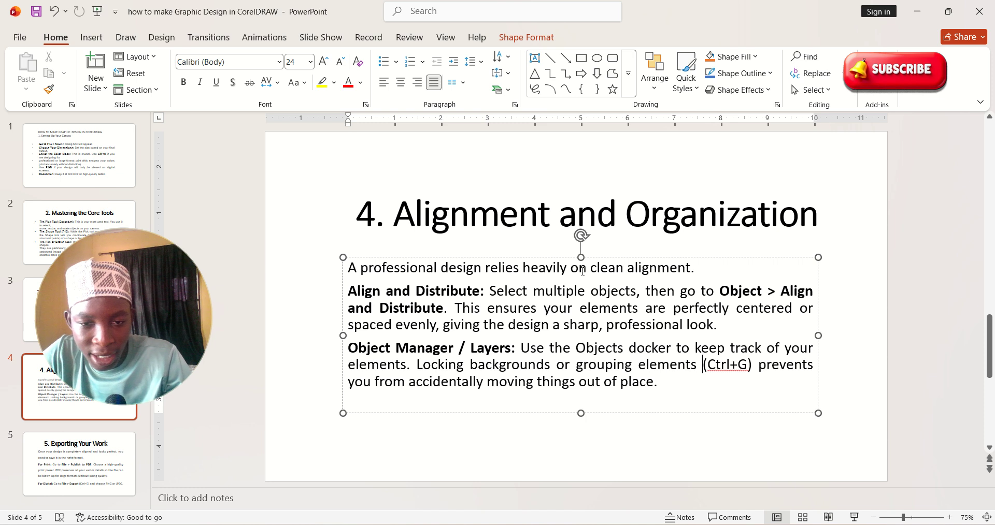
click(83, 456)
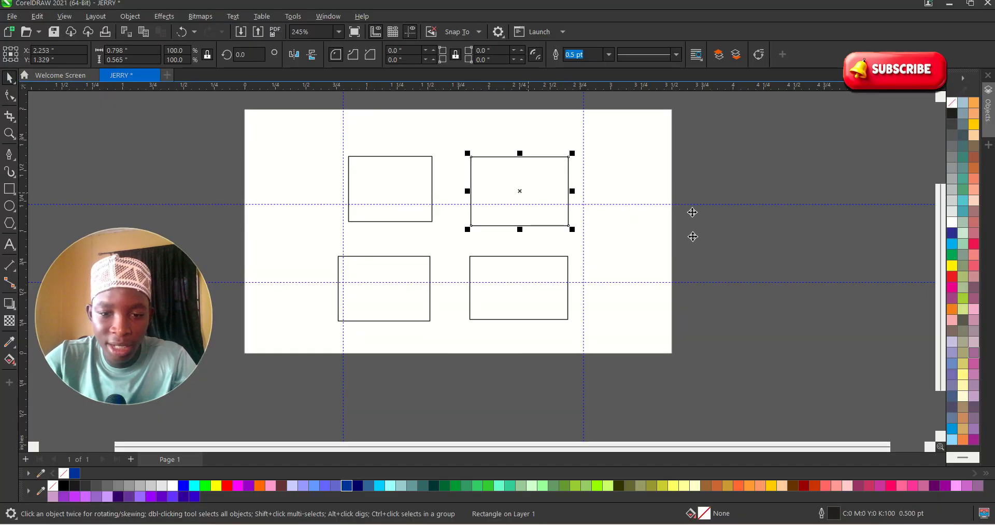
click(726, 261)
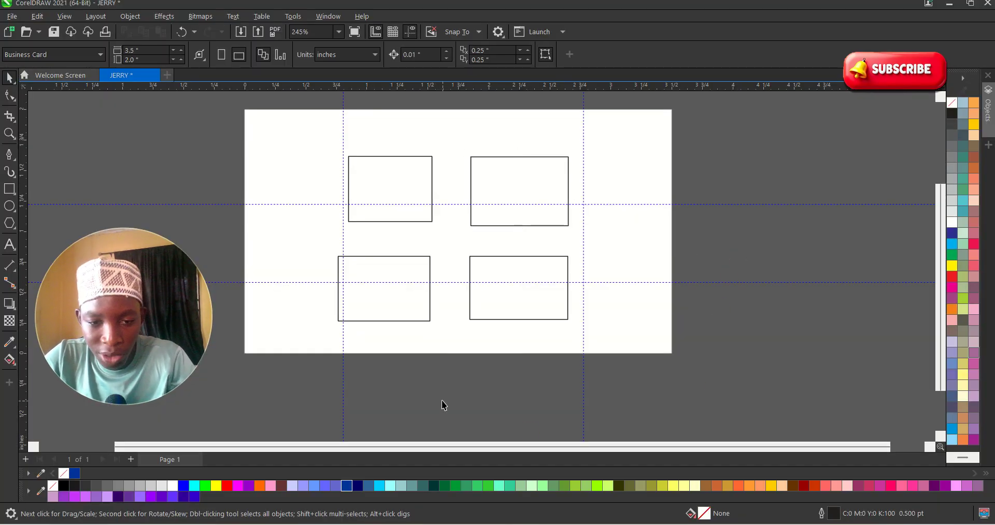
- Delete the lower-right rectangle and both upper rectangles, keeping only the lower-left one
click(430, 284)
click(511, 282)
key(Delete)
click(518, 191)
key(Delete)
click(387, 202)
key(Delete)
- Move the remaining rectangle to the middle of the page and enlarge it to about 1.71 by 1.21 inches
drag(373, 269, 396, 181)
drag(456, 239, 573, 322)
drag(481, 252, 473, 251)
scroll(497, 225, up, 1)
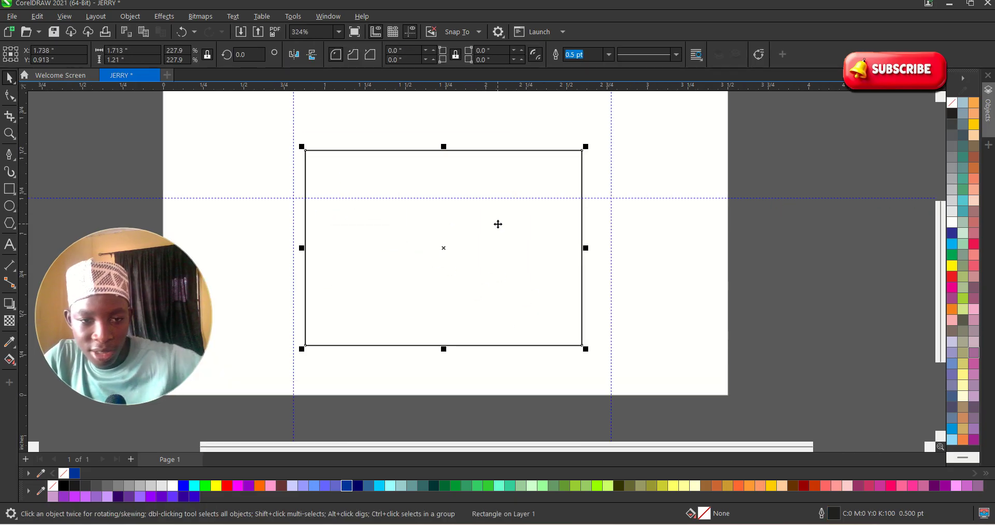
scroll(508, 293, down, 1)
click(808, 287)
click(373, 275)
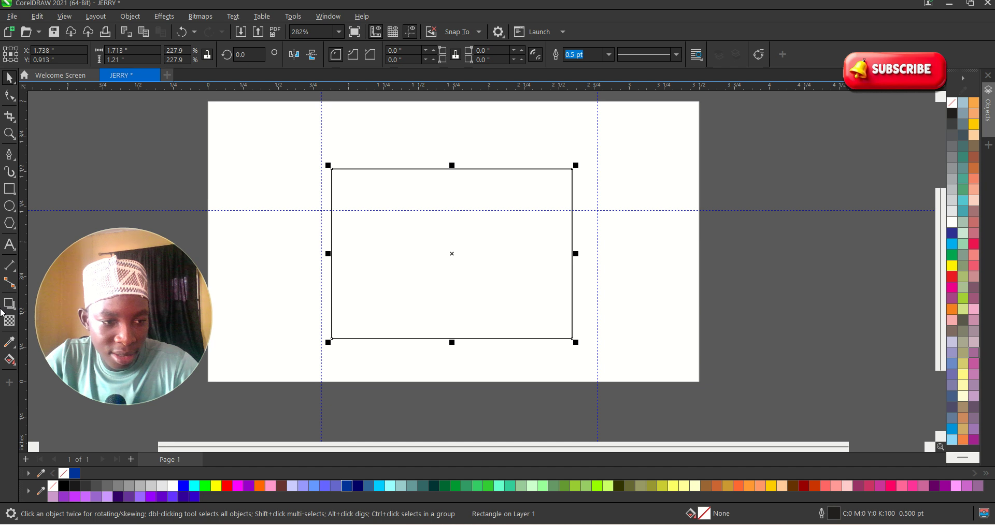
- Add artistic text inside the rectangle reading "SOFTOUCH" with "DESIGNS" on a second line
click(9, 245)
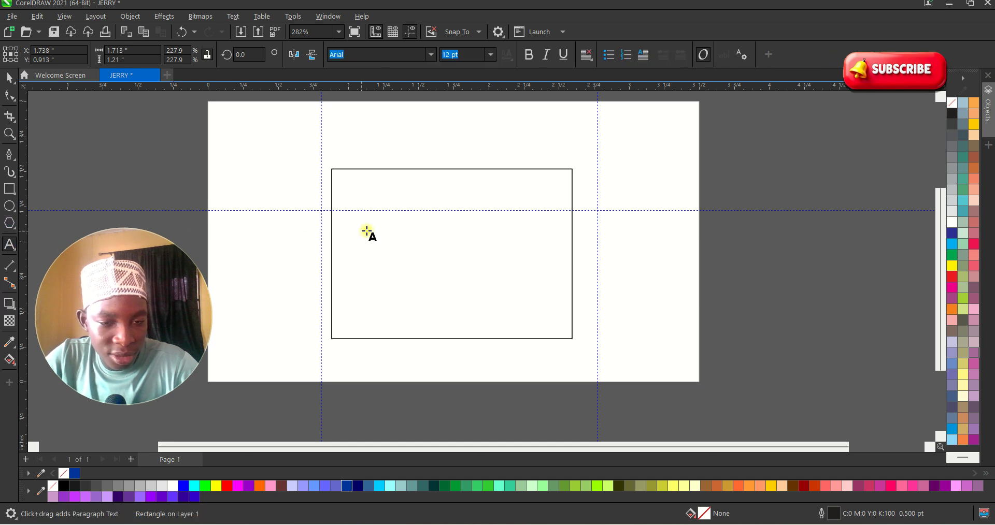
scroll(366, 228, up, 1)
click(367, 222)
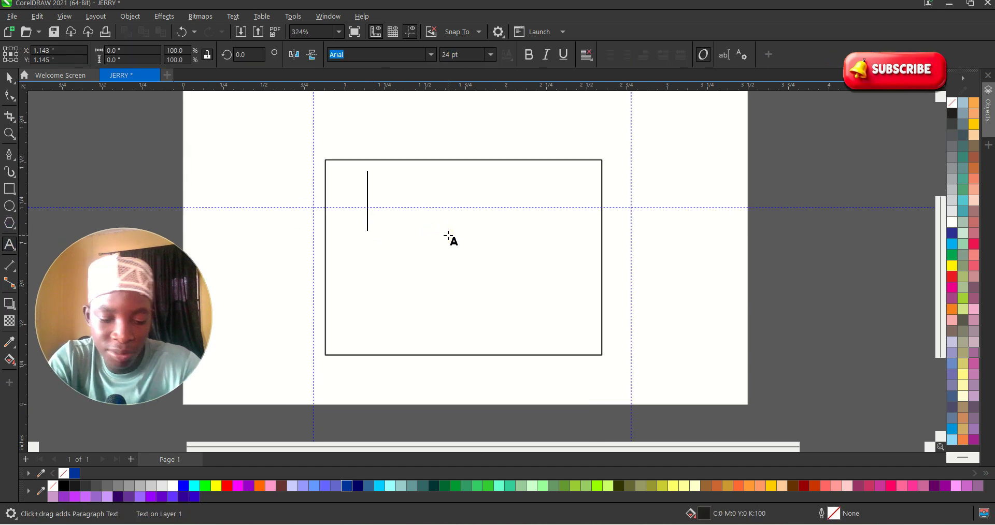
text(SOFTOUC)
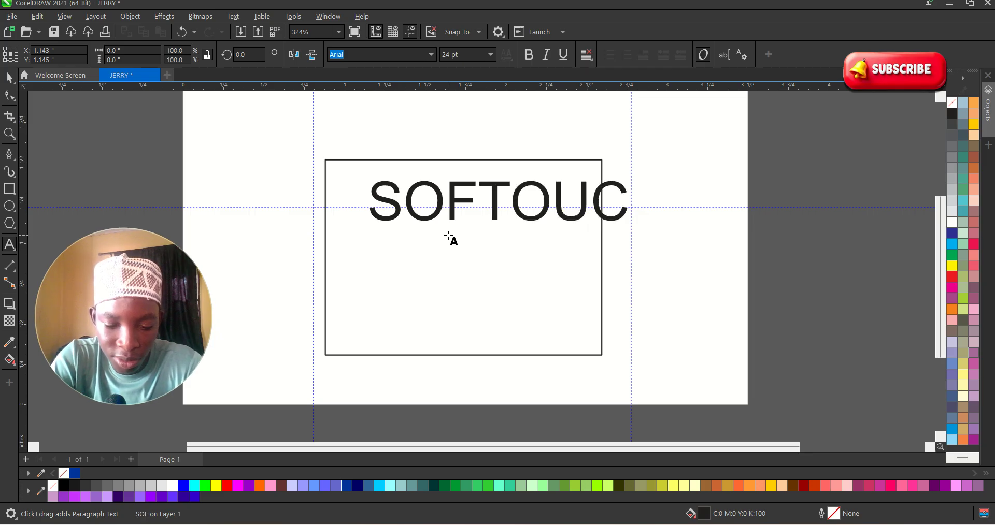
text(H)
key(Return)
text(DESIGHE)
key(BackSpace)
key(BackSpace)
text(NS)
- Scale the text down to about 12 pt and center-align its two lines
click(9, 78)
drag(669, 177, 520, 199)
double_click(505, 239)
key(ctrl+a)
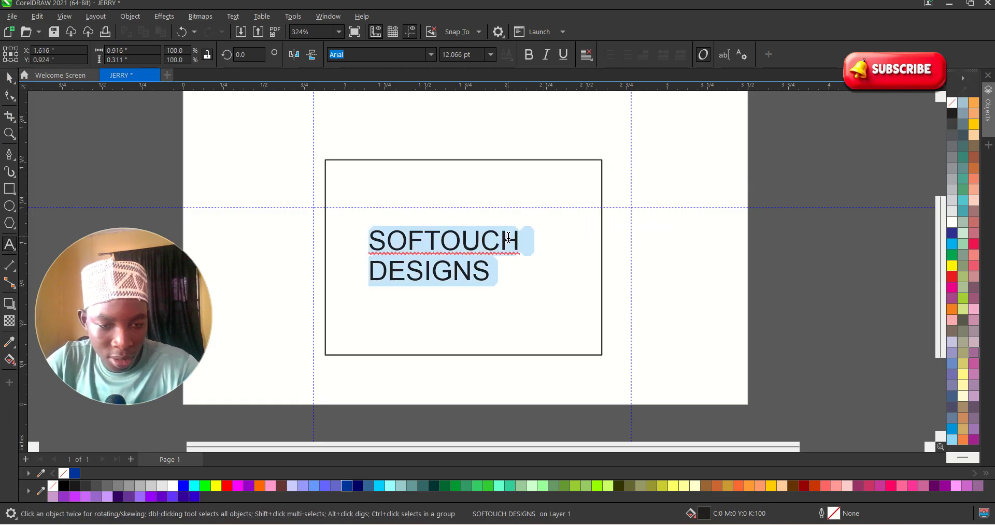
key(ctrl+e)
click(9, 78)
- Select the text together with the rectangle and align their centers horizontally
scroll(300, 163, down, 1)
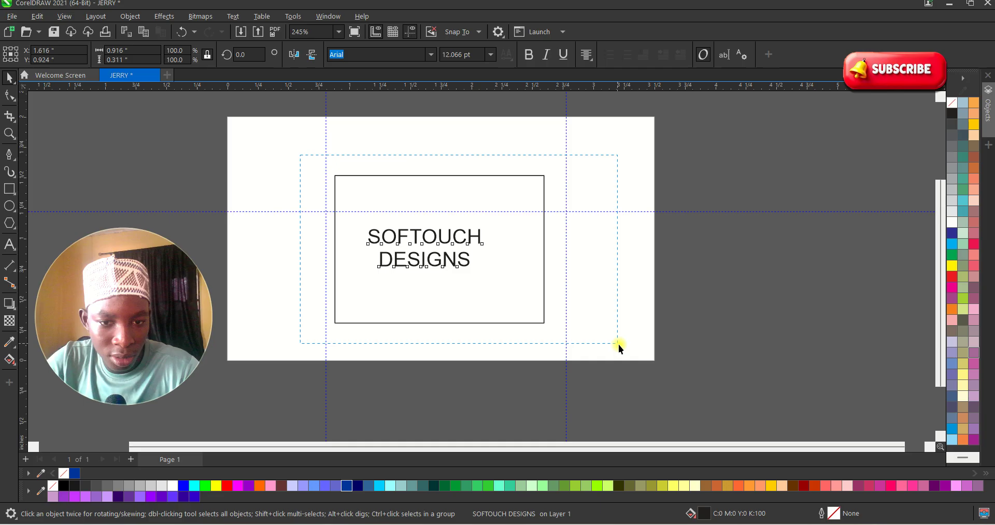
drag(618, 344, 628, 350)
key(c)
click(715, 353)
- Draw a smaller rectangle about 1.34 by 0.62 inches around the text, inside the larger rectangle
scroll(376, 246, up, 2)
click(431, 229)
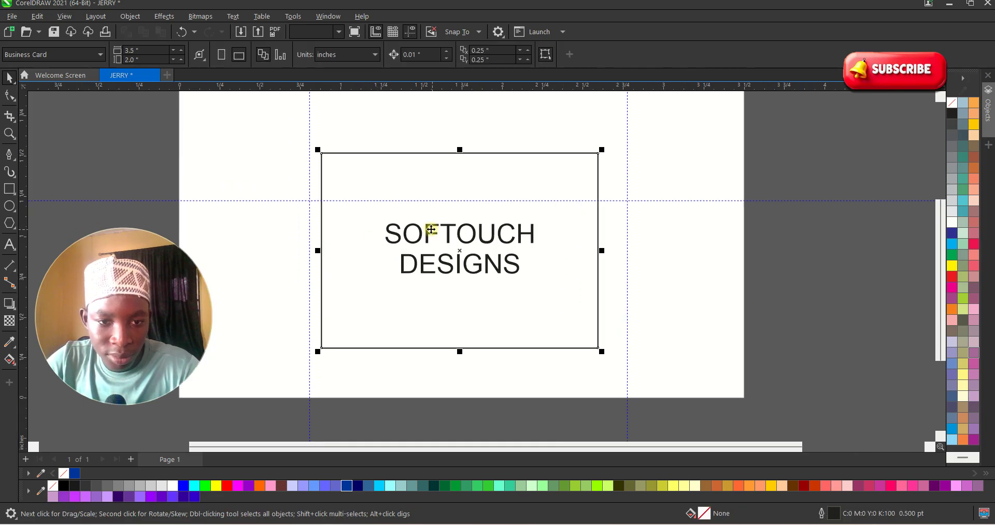
click(431, 229)
click(9, 193)
drag(357, 200, 573, 300)
key(space)
- Fill the inner rectangle with dark blue (#000066) and remove its outline
click(555, 292)
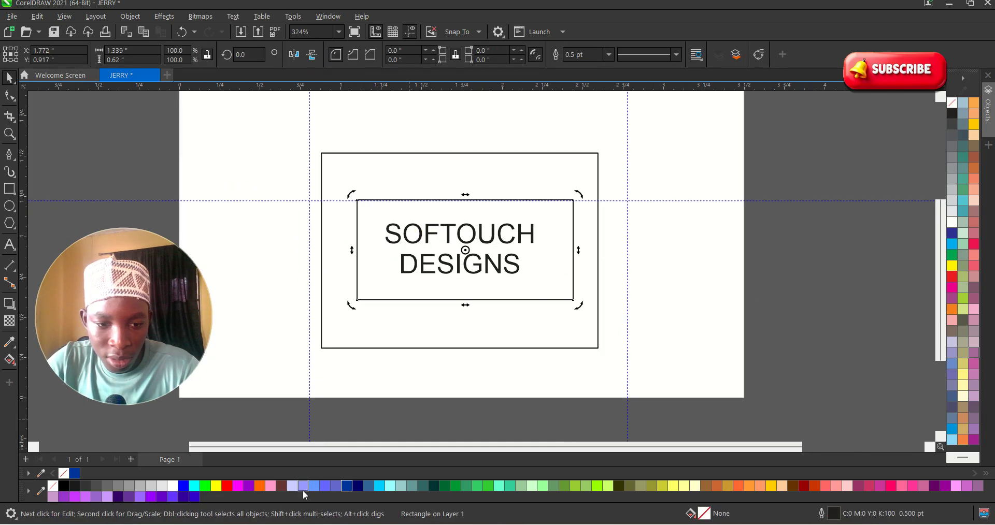
click(335, 485)
click(358, 486)
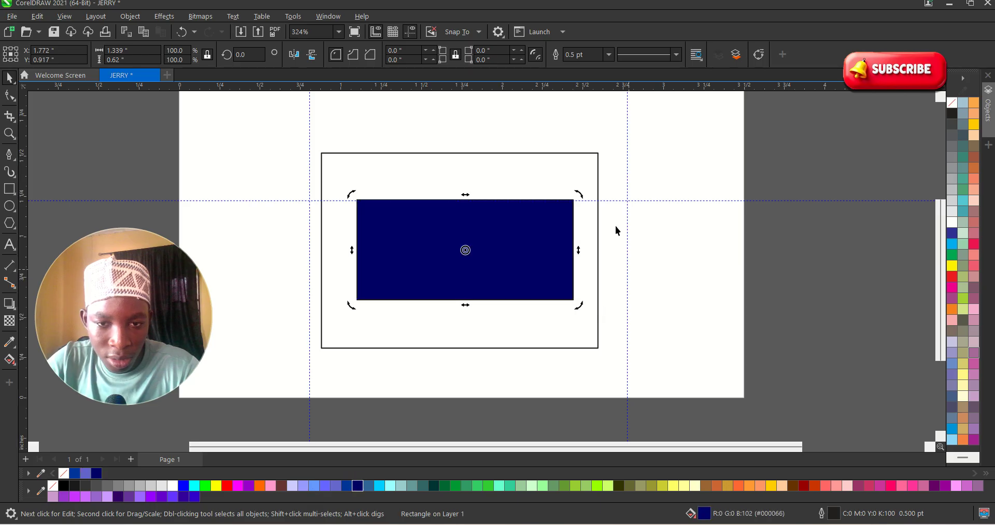
click(608, 54)
click(584, 67)
click(752, 241)
- Bring the "SOFTOUCH DESIGNS" text to the front of the blue rectangle and fill it white
drag(792, 316, 363, 182)
key(shift+Page_Up)
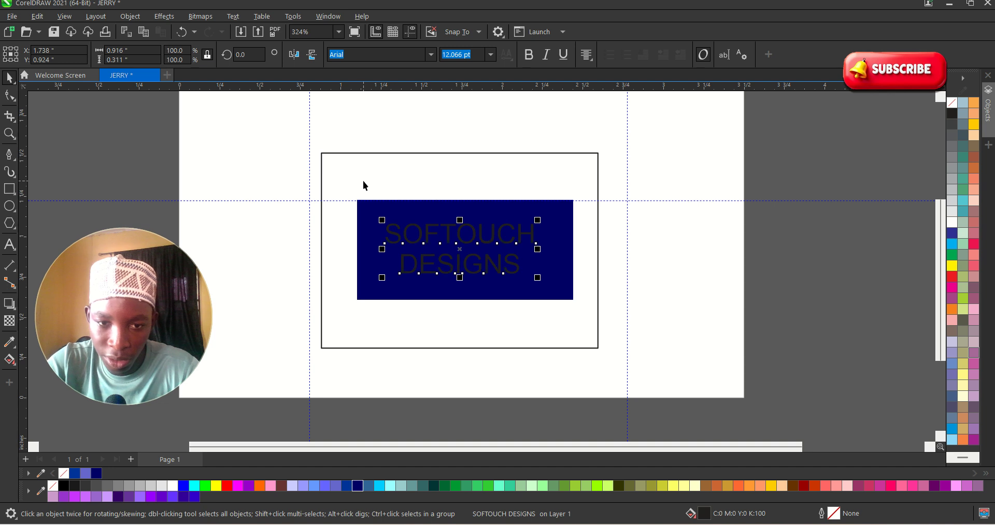
click(172, 486)
scroll(492, 209, up, 1)
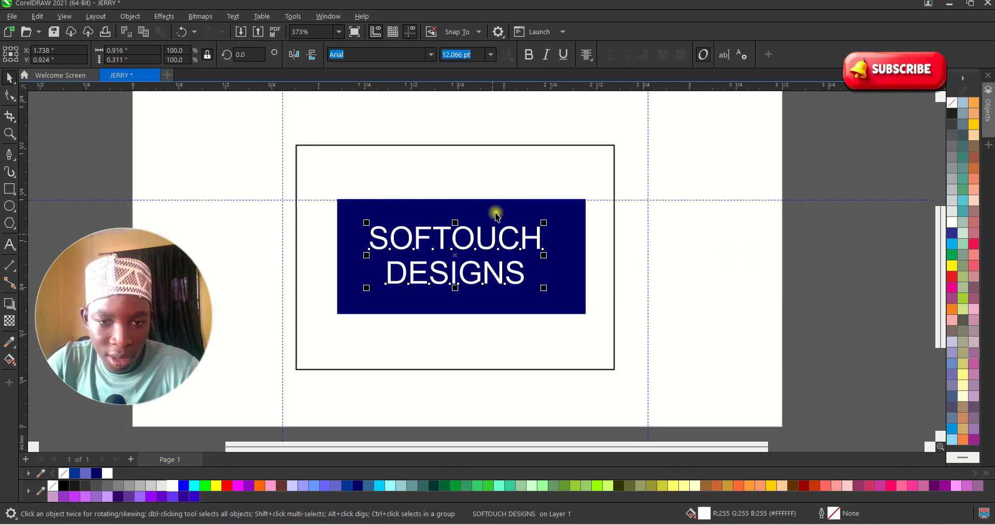
- Make the "SOFTOUCH DESIGNS" text bold and break it apart into two separate lines
click(529, 54)
key(Escape)
scroll(511, 278, up, 1)
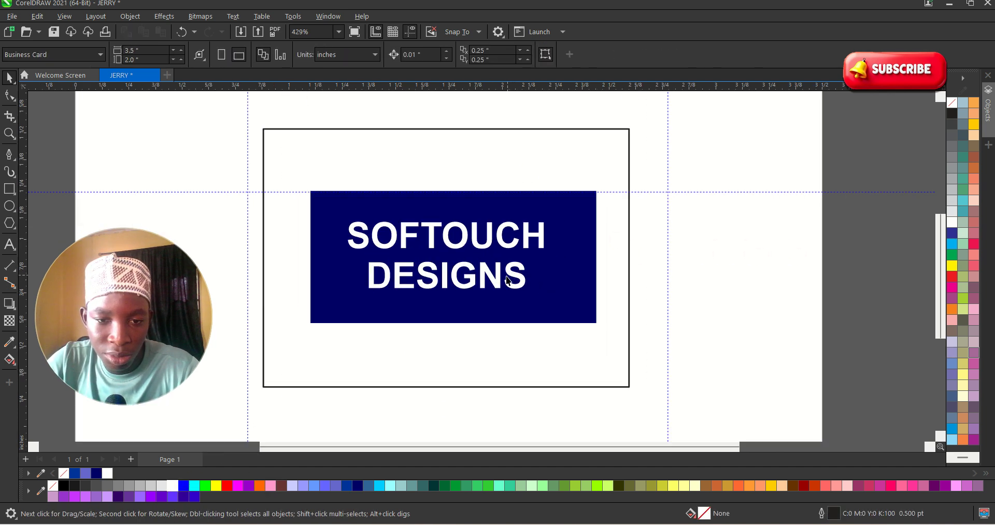
click(510, 278)
key(ctrl+k)
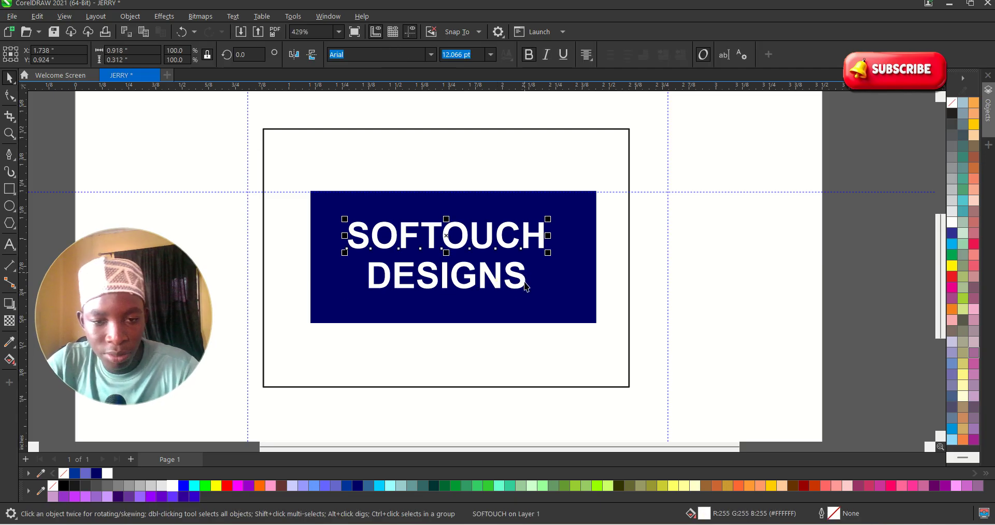
- Enlarge the "DESIGNS" line until it is slightly wider than "SOFTOUCH" and move it down a little
click(515, 277)
drag(527, 259, 559, 243)
scroll(489, 254, up, 2)
drag(469, 265, 472, 282)
- Move the "SOFTOUCH" line down closer to "DESIGNS" and fill it with yellow
click(460, 236)
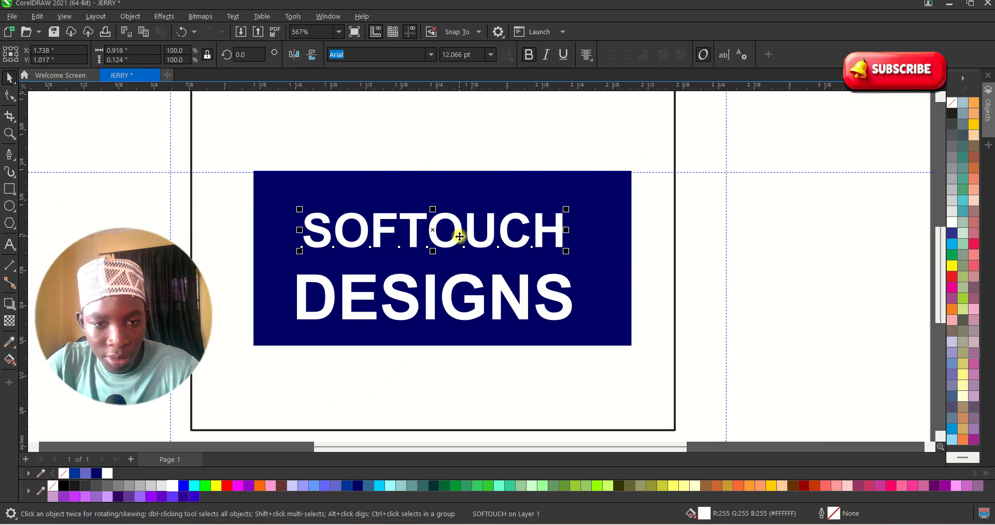
drag(460, 237, 459, 246)
click(951, 255)
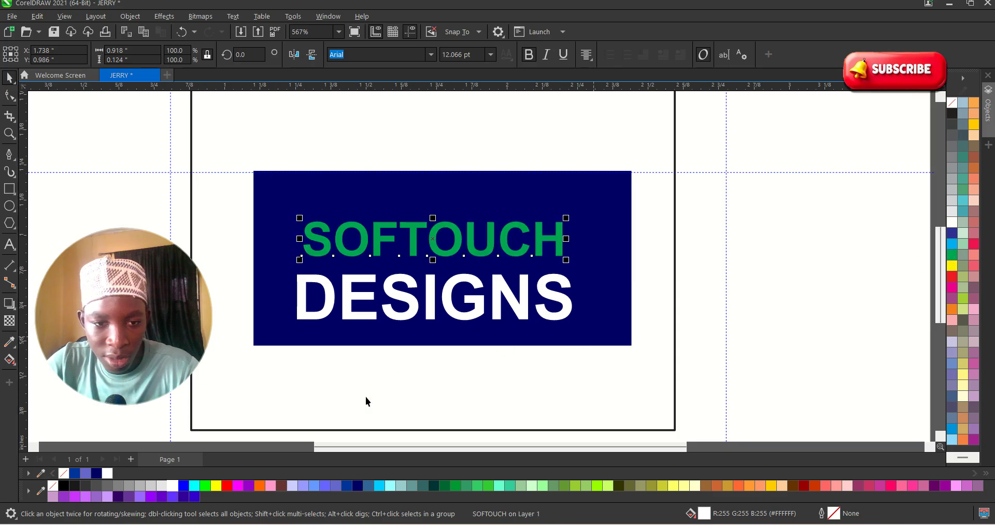
click(216, 486)
- Shift the "DESIGNS" and "SOFTOUCH" lines slightly upward so they sit close together inside the blue rectangle
click(409, 303)
drag(409, 298, 410, 281)
drag(419, 238, 419, 232)
click(409, 272)
drag(409, 272, 409, 265)
- Fill the large outer rectangle with light gray (#E6E6E6)
scroll(409, 265, down, 3)
click(533, 295)
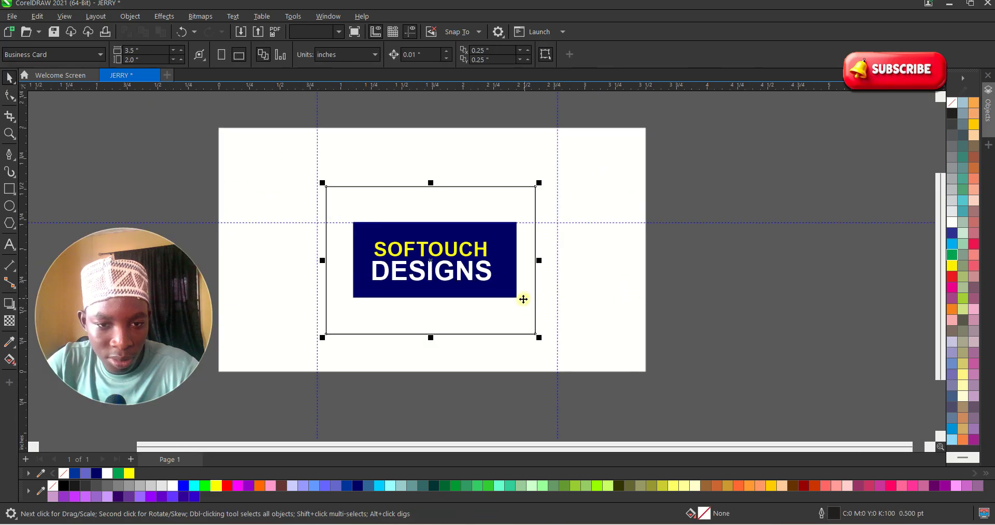
click(162, 485)
click(623, 262)
scroll(521, 273, up, 1)
- Give the dark blue rectangle a 3 pt white outline
click(519, 272)
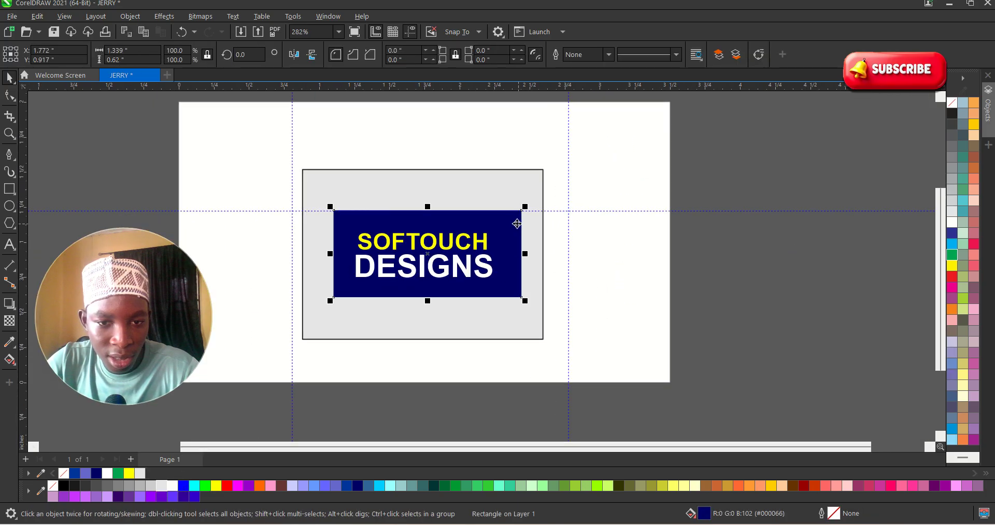
click(607, 54)
click(573, 131)
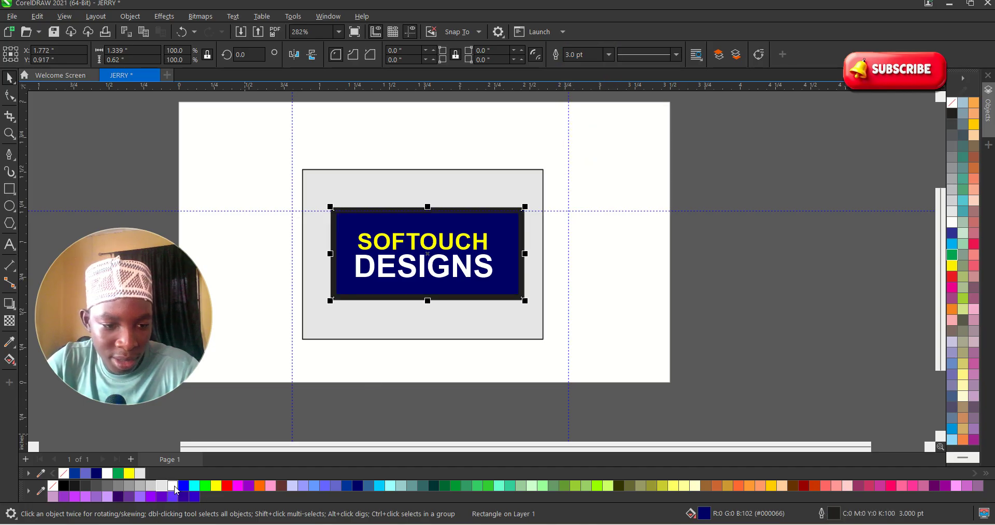
right_click(176, 490)
click(233, 325)
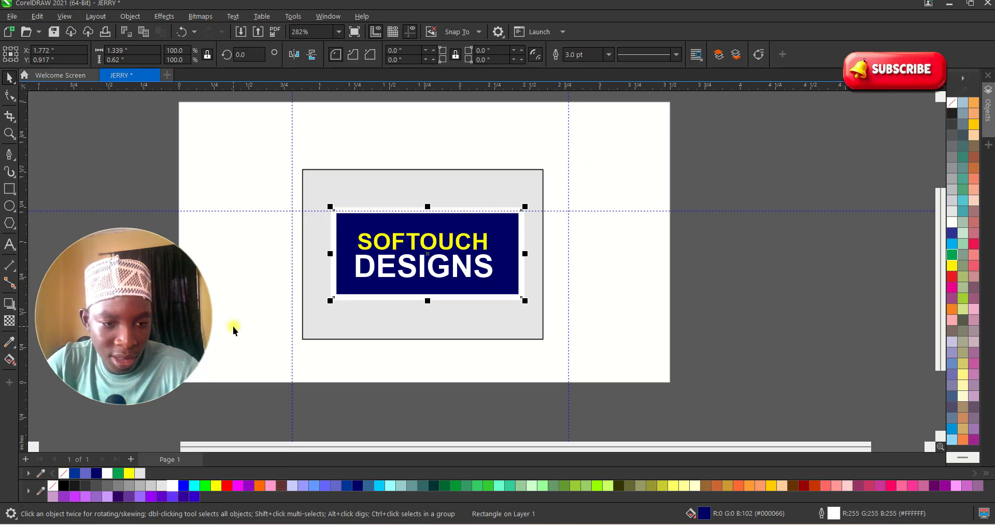
right_click(176, 490)
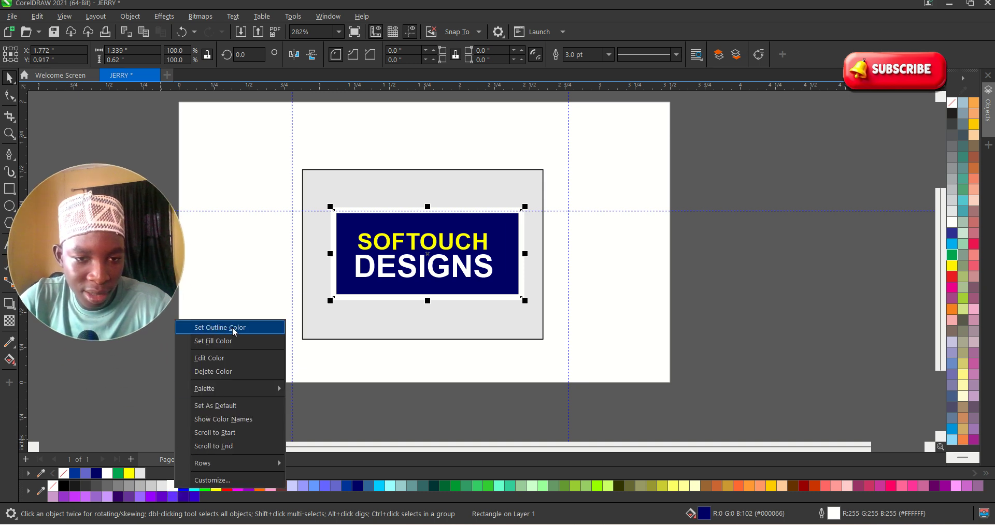
click(763, 304)
click(508, 290)
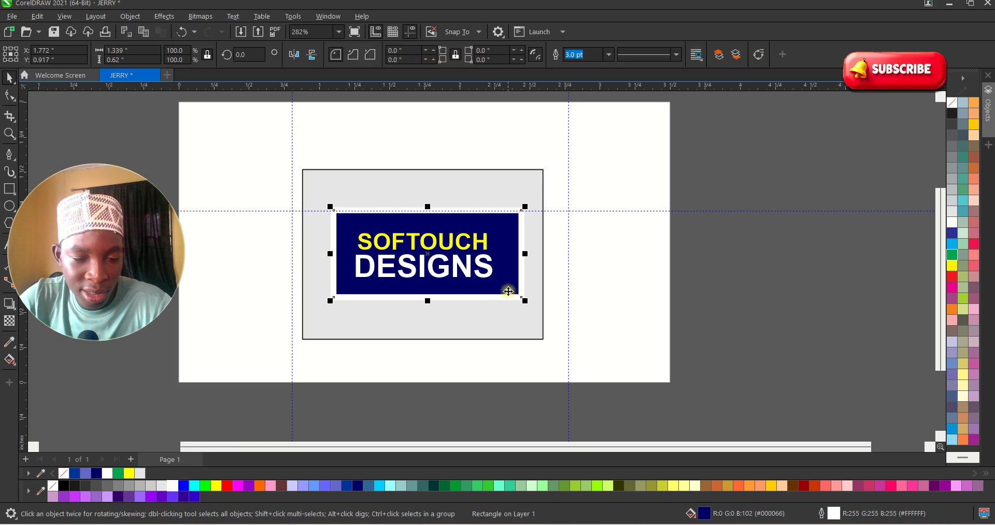
- Add a drop shadow falling below the white-bordered blue rectangle and soften it
click(9, 304)
drag(417, 215, 422, 314)
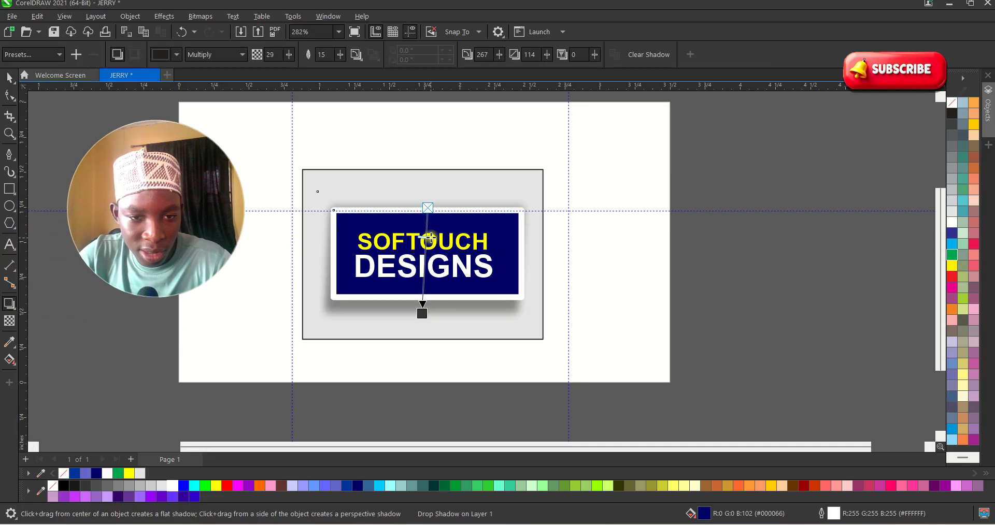
drag(430, 238, 426, 228)
drag(422, 317, 423, 317)
key(space)
click(635, 248)
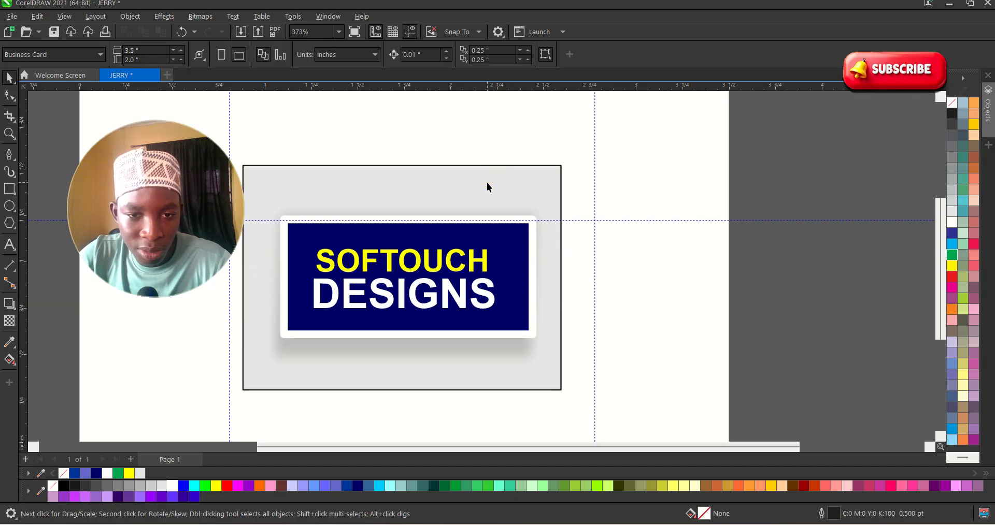
- Remove the outline of the large gray rectangle by setting its width to None
click(529, 184)
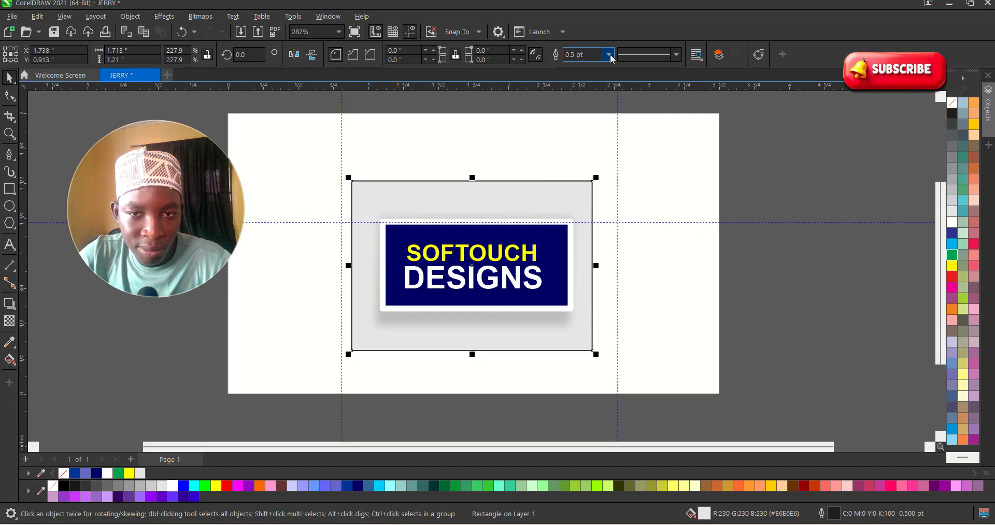
click(608, 55)
click(585, 69)
click(729, 155)
- Select all five objects of the design and group them
key(z)
scroll(599, 182, down, 1)
drag(403, 155, 663, 353)
scroll(628, 315, down, 2)
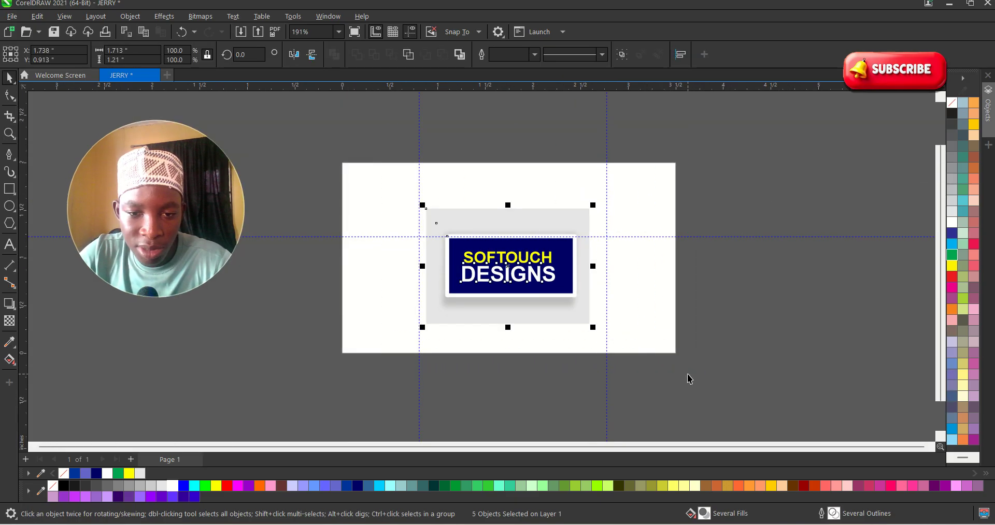
key(ctrl+g)
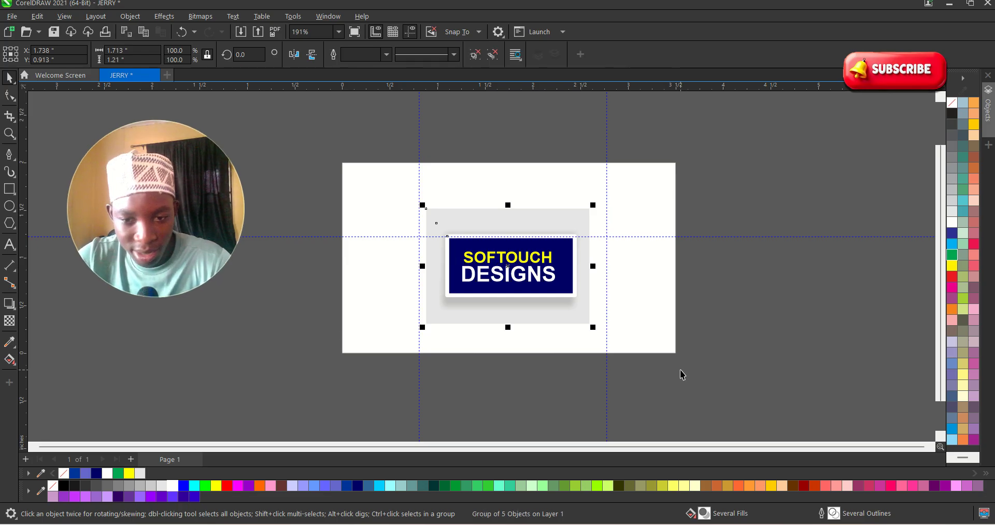
- Start exporting only the selected group to the Desktop, reviewing the available file formats and choosing JPG - JPEG Bitmaps
scroll(679, 370, up, 2)
scroll(680, 370, down, 1)
scroll(534, 221, up, 1)
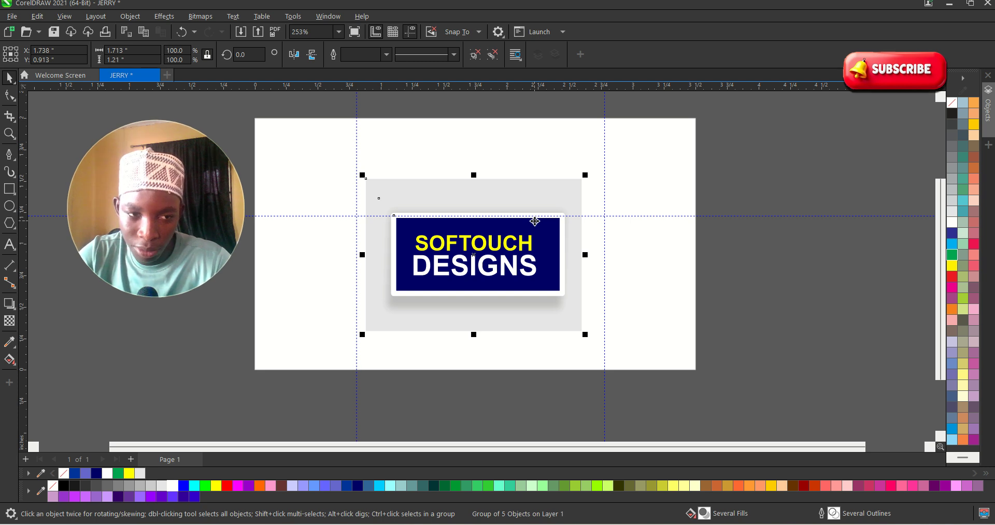
key(ctrl+e)
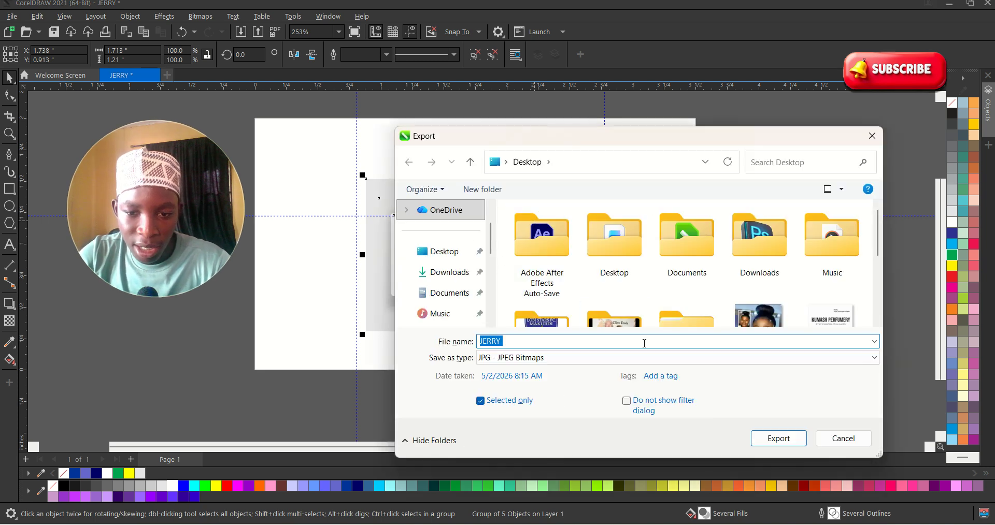
drag(611, 146, 525, 69)
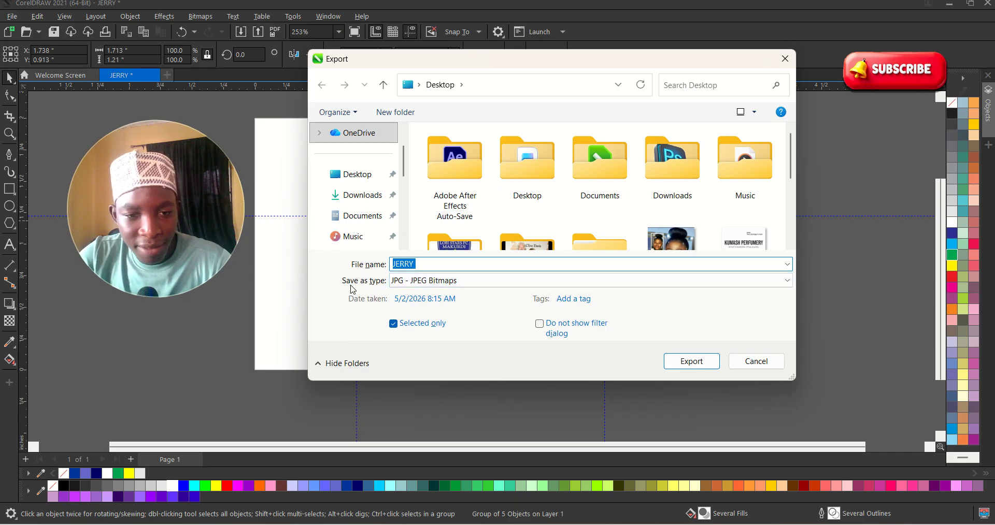
click(412, 282)
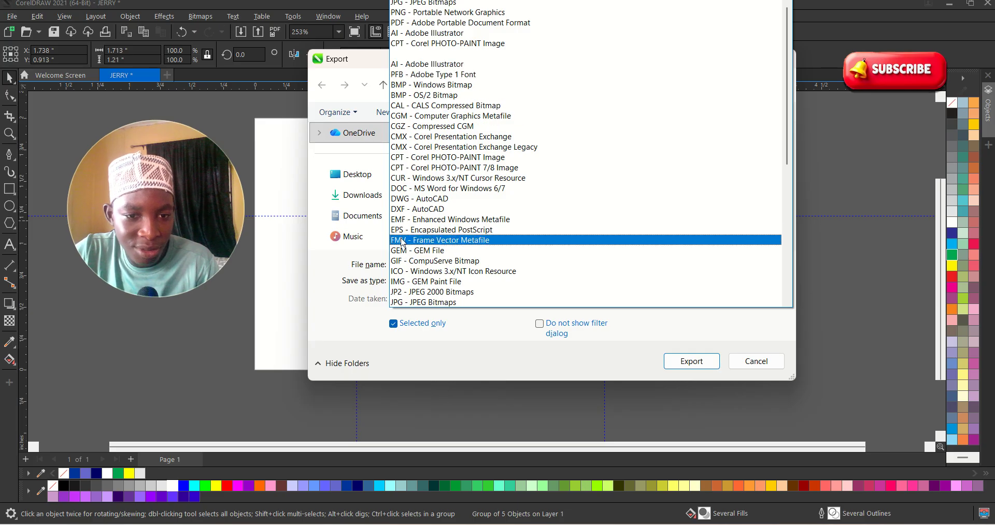
scroll(403, 240, down, 4)
scroll(403, 241, down, 2)
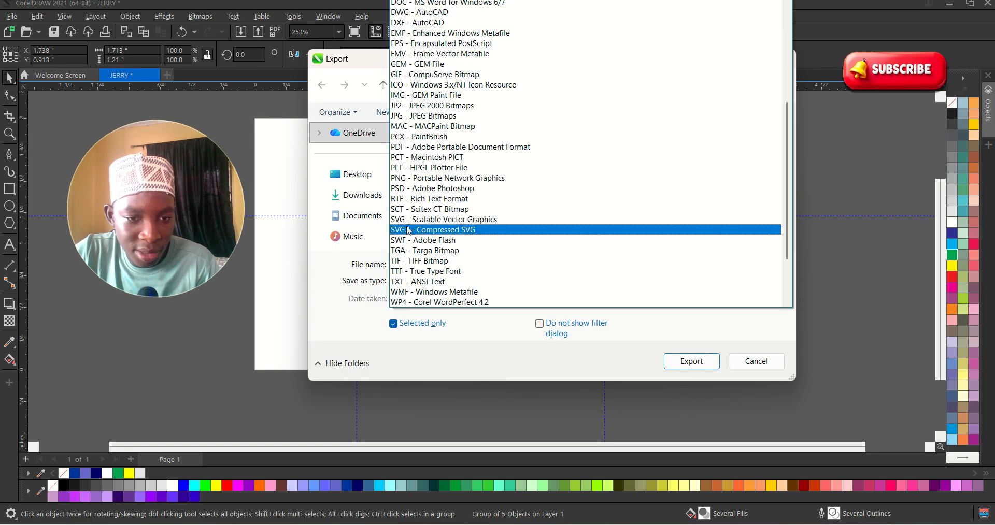
scroll(404, 224, down, 3)
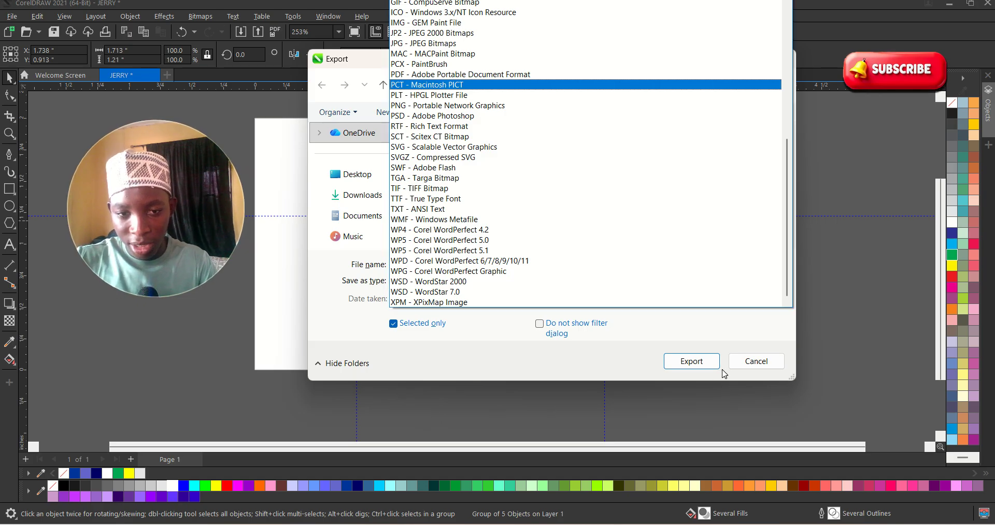
scroll(461, 69, up, 5)
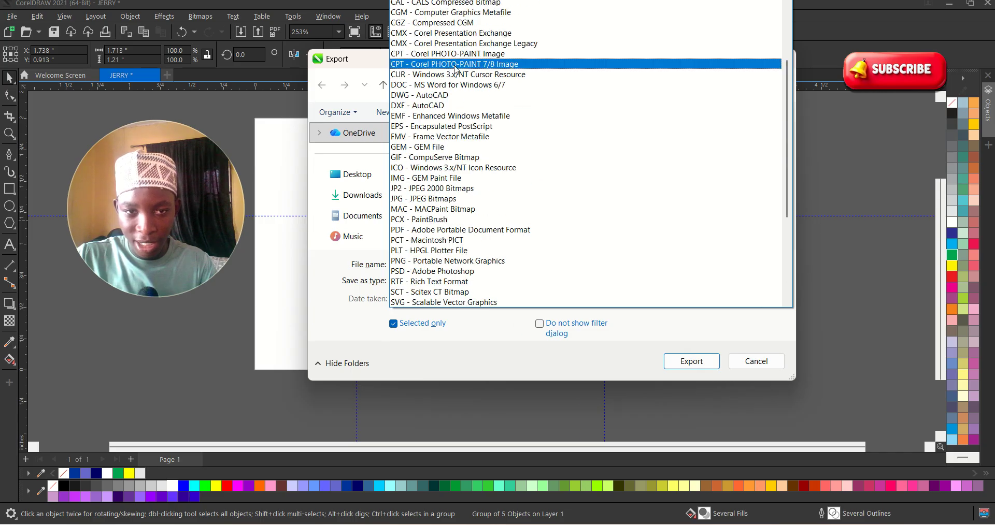
scroll(460, 31, up, 3)
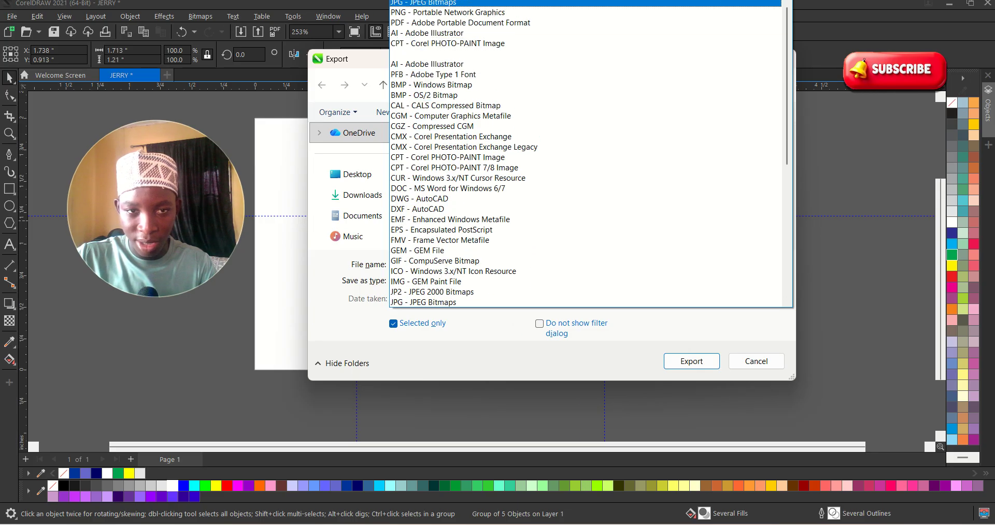
click(403, 3)
click(699, 361)
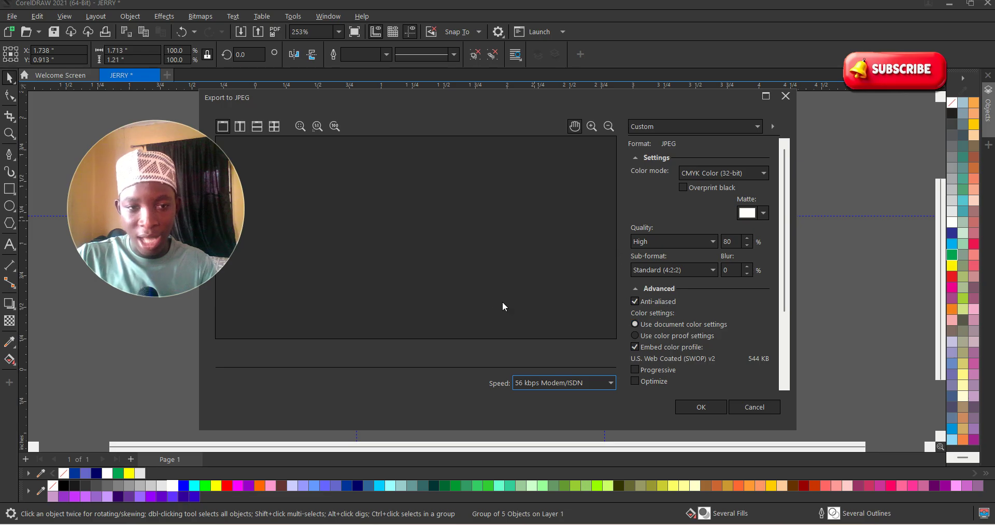
- Set the JPEG color mode to RGB Color (24-bit), check the resolution settings and complete the export
drag(188, 215, 144, 313)
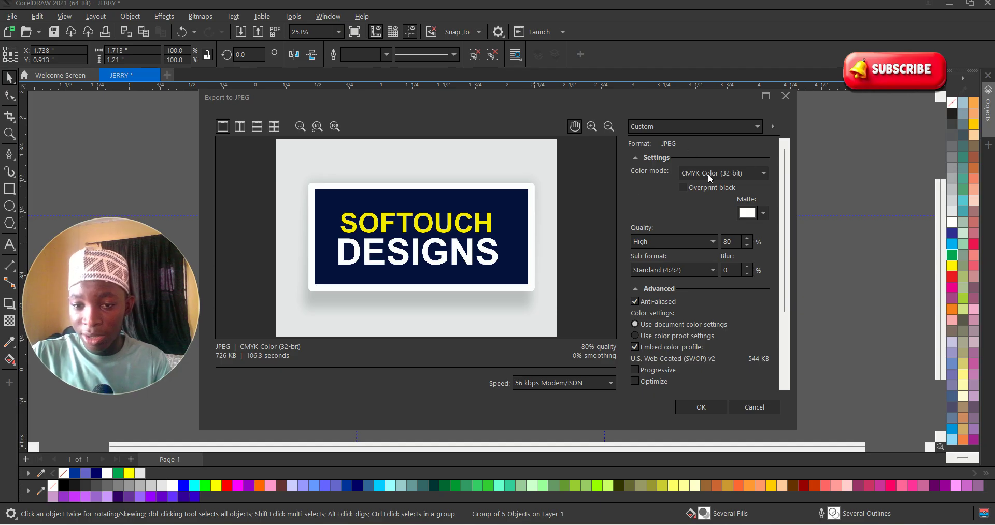
click(728, 173)
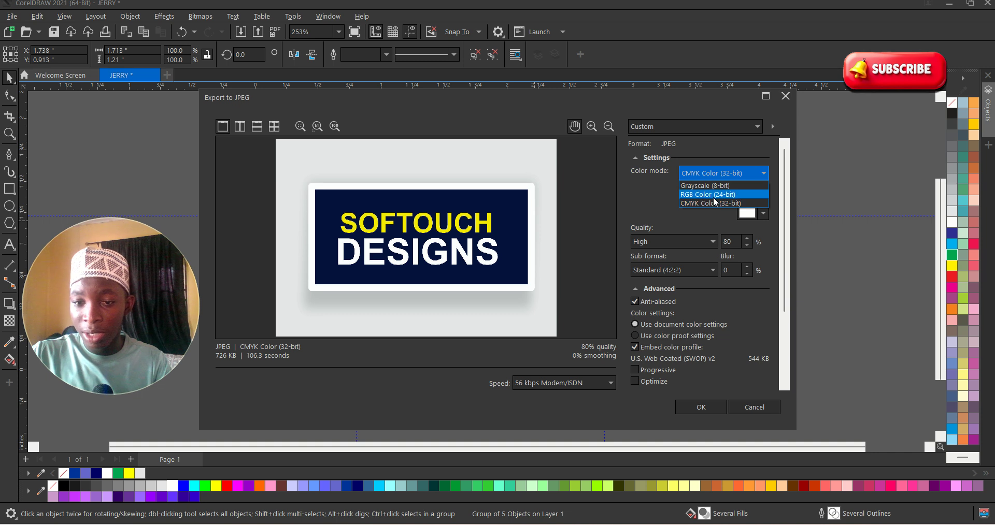
click(714, 194)
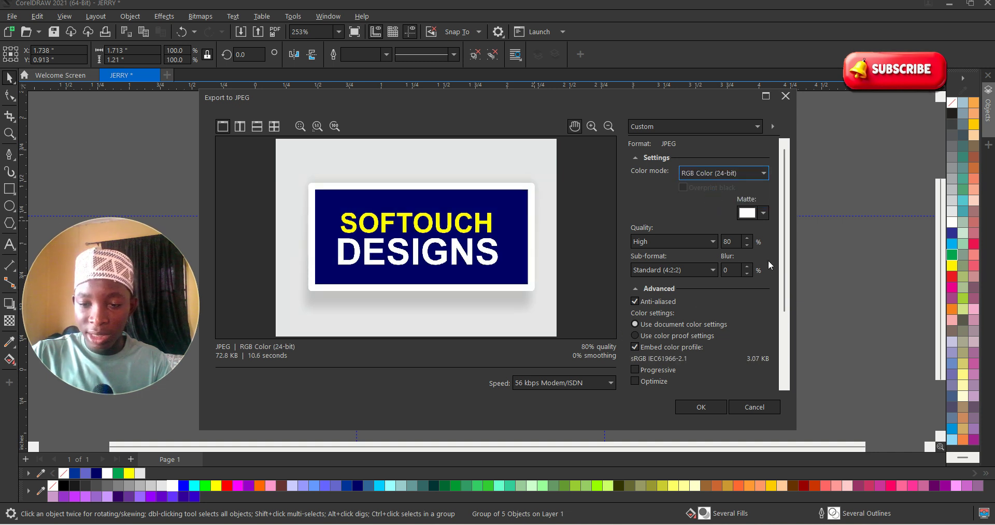
drag(784, 218, 790, 317)
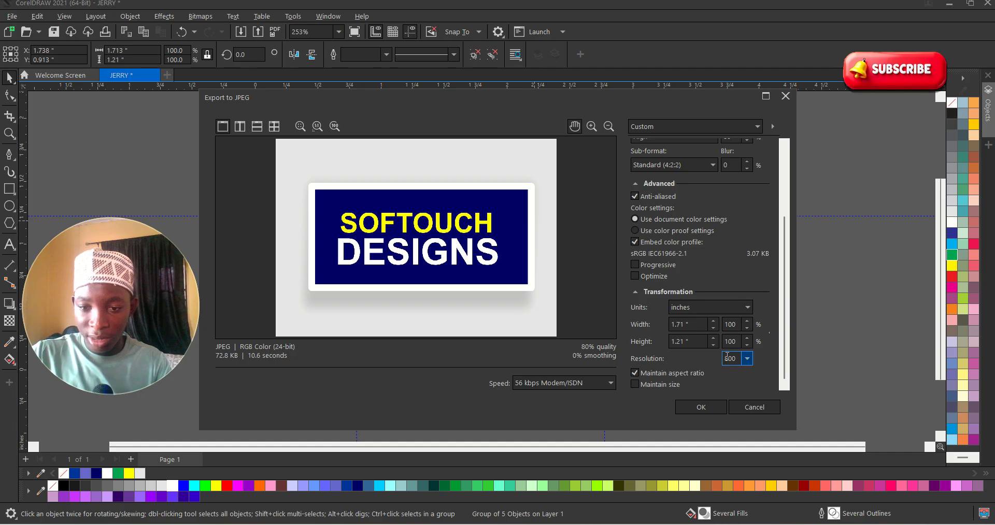
click(699, 408)
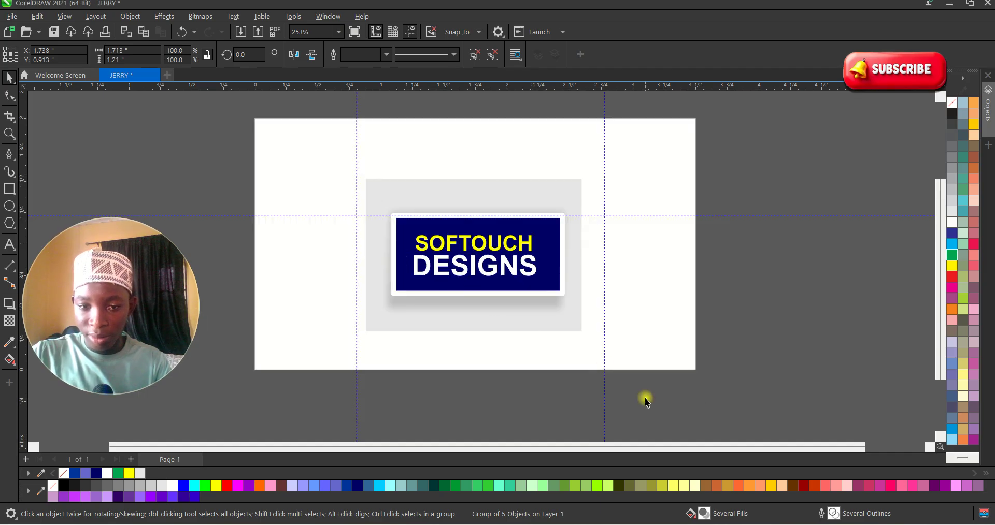
click(709, 405)
- Switch to the Windows desktop, open the exported JPG to check it, and close the image viewer
key(super+d)
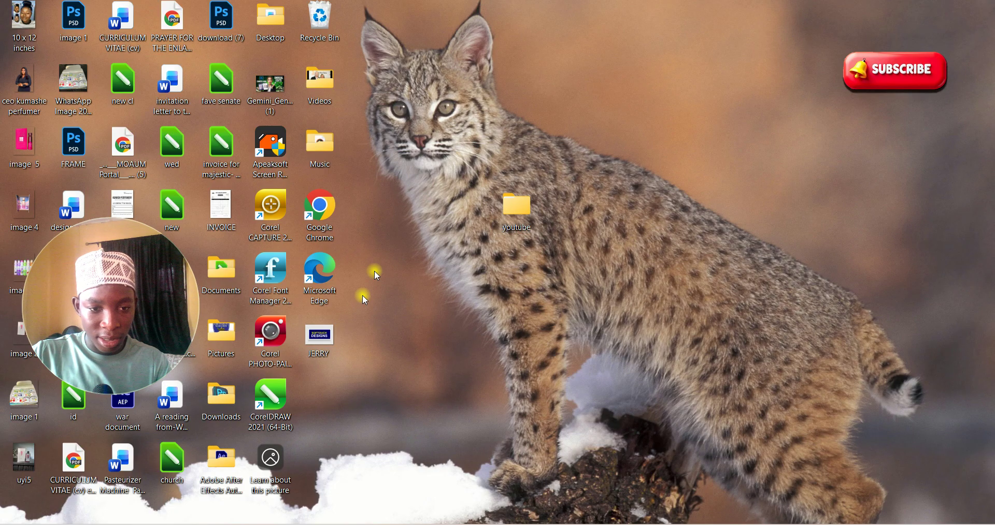
double_click(319, 336)
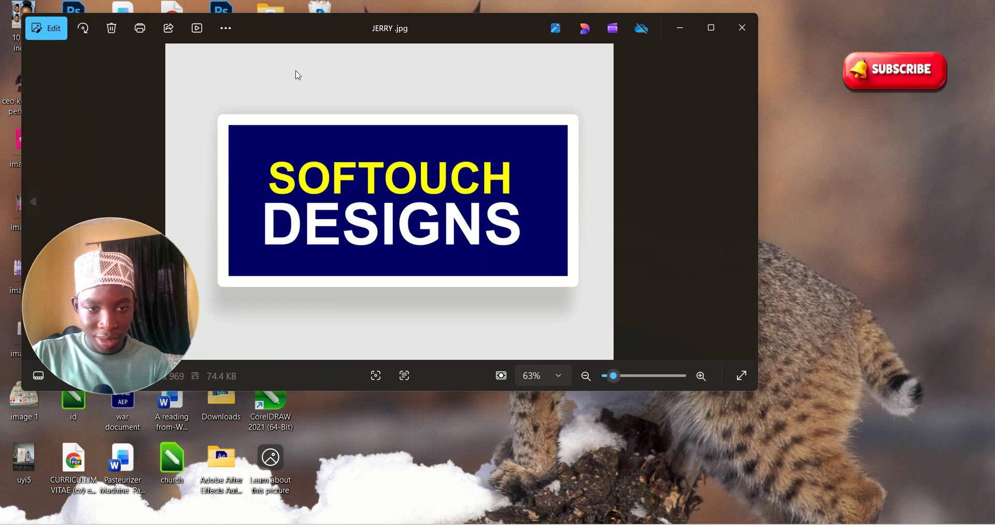
drag(311, 22, 502, 62)
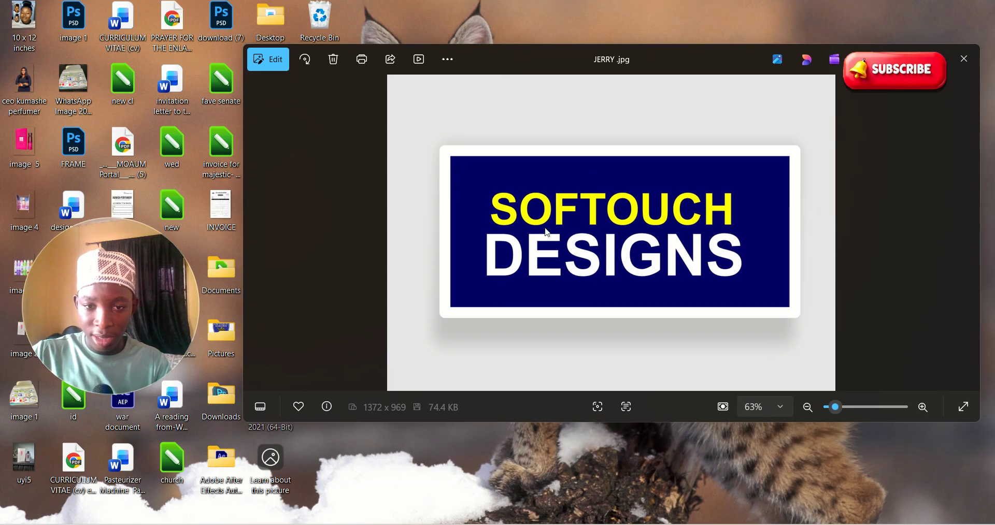
click(963, 55)
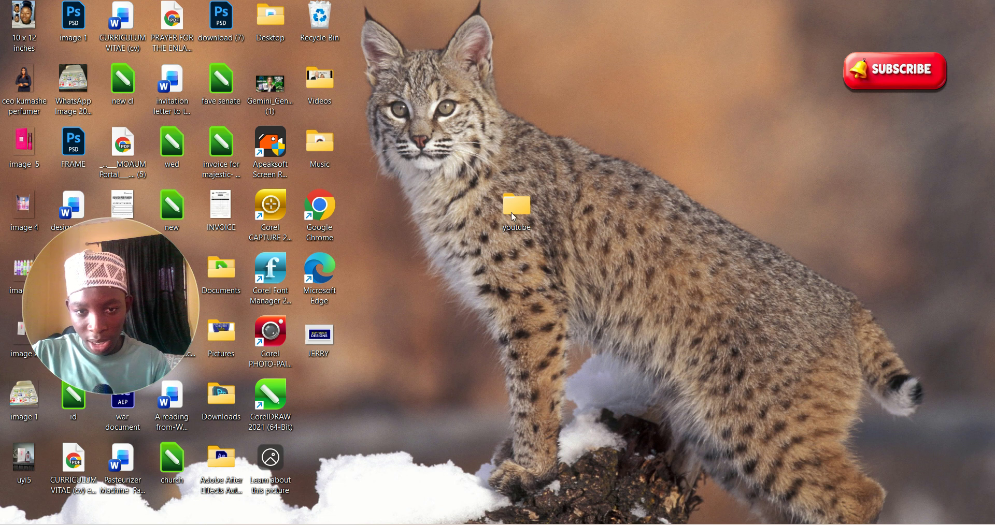
click(491, 188)
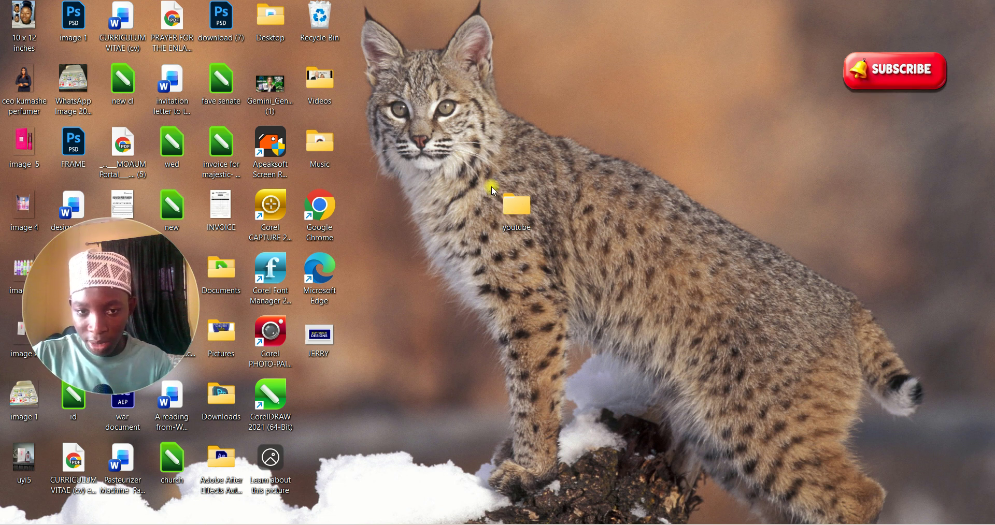